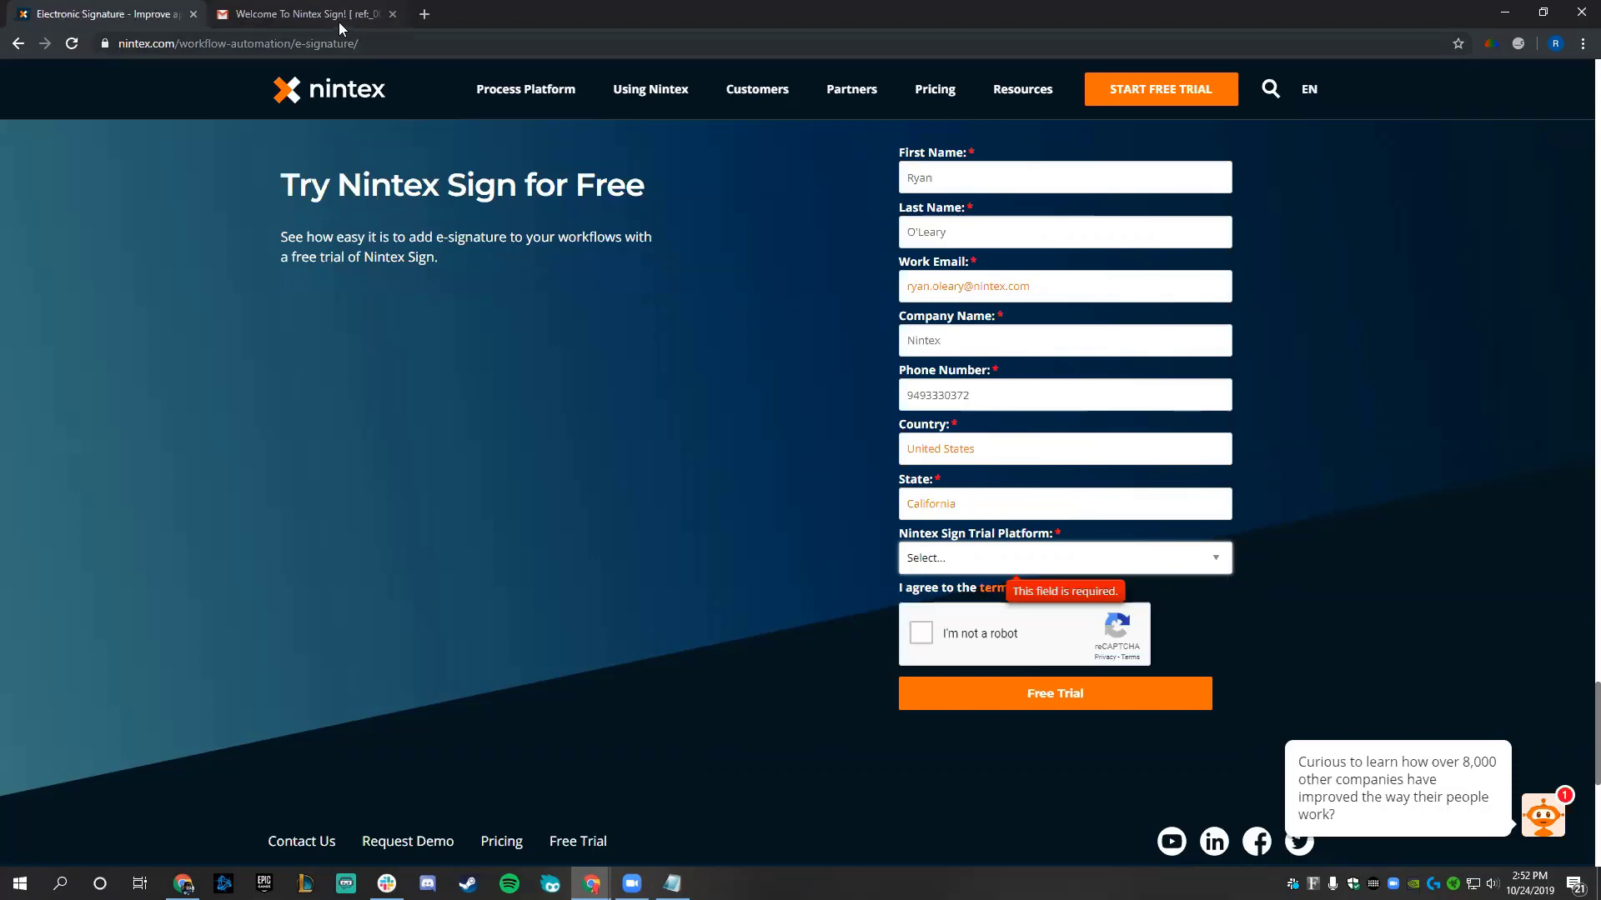
- Leave the filled-in Nintex Sign trial form and switch to the email inbox
click(339, 22)
- Read the 'Thank you for trying Nintex Sign' email in the Promotions category
click(240, 134)
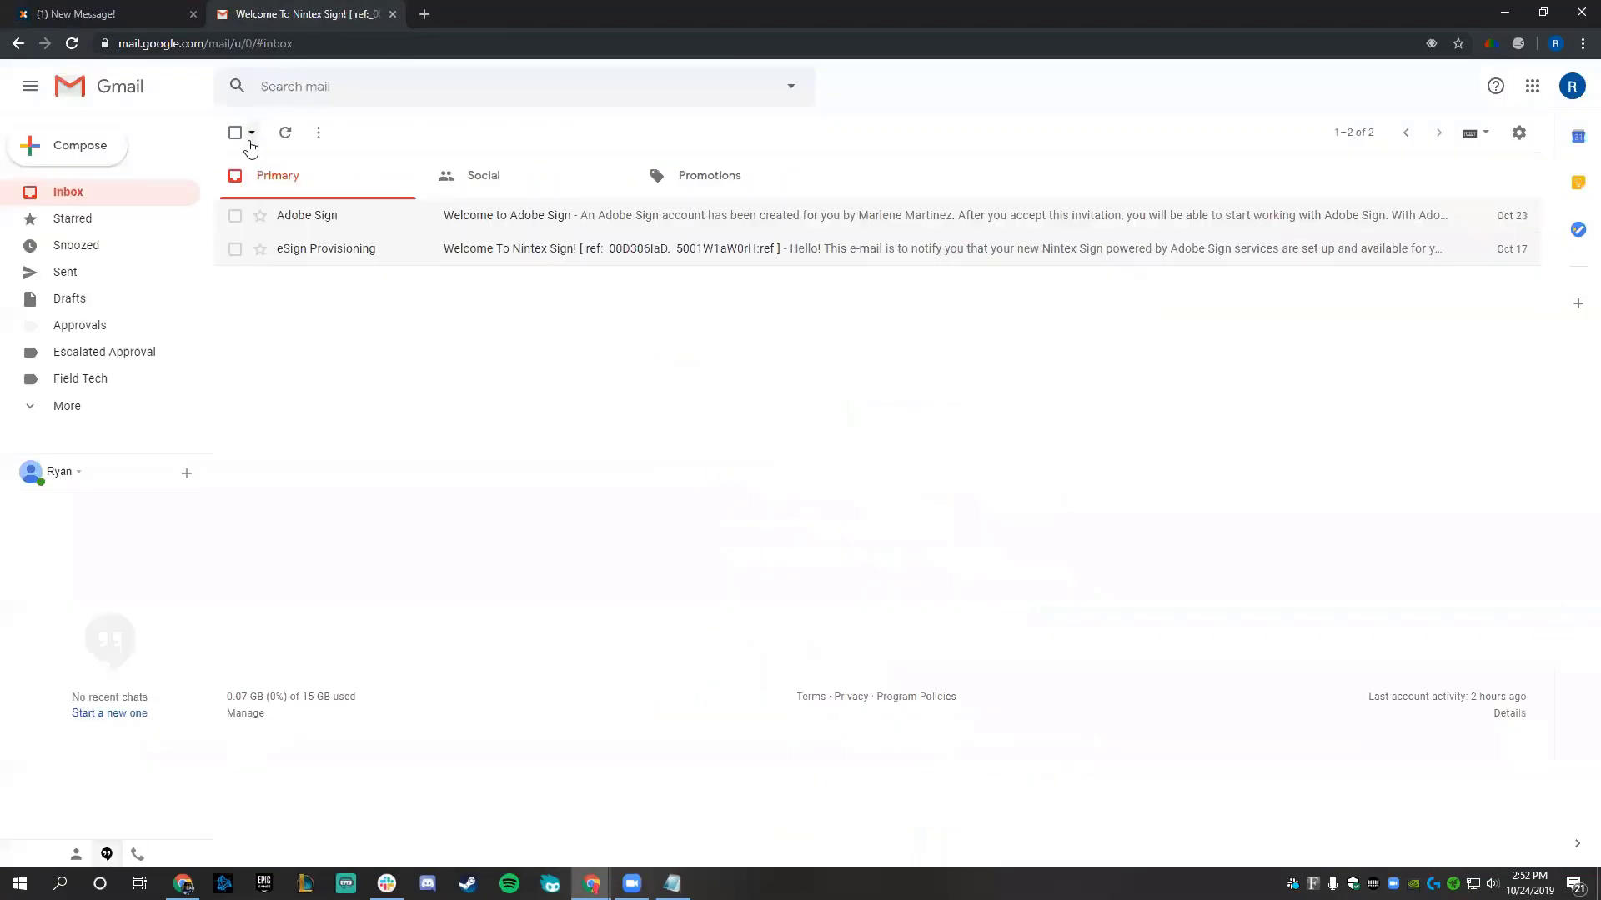
click(673, 185)
click(653, 300)
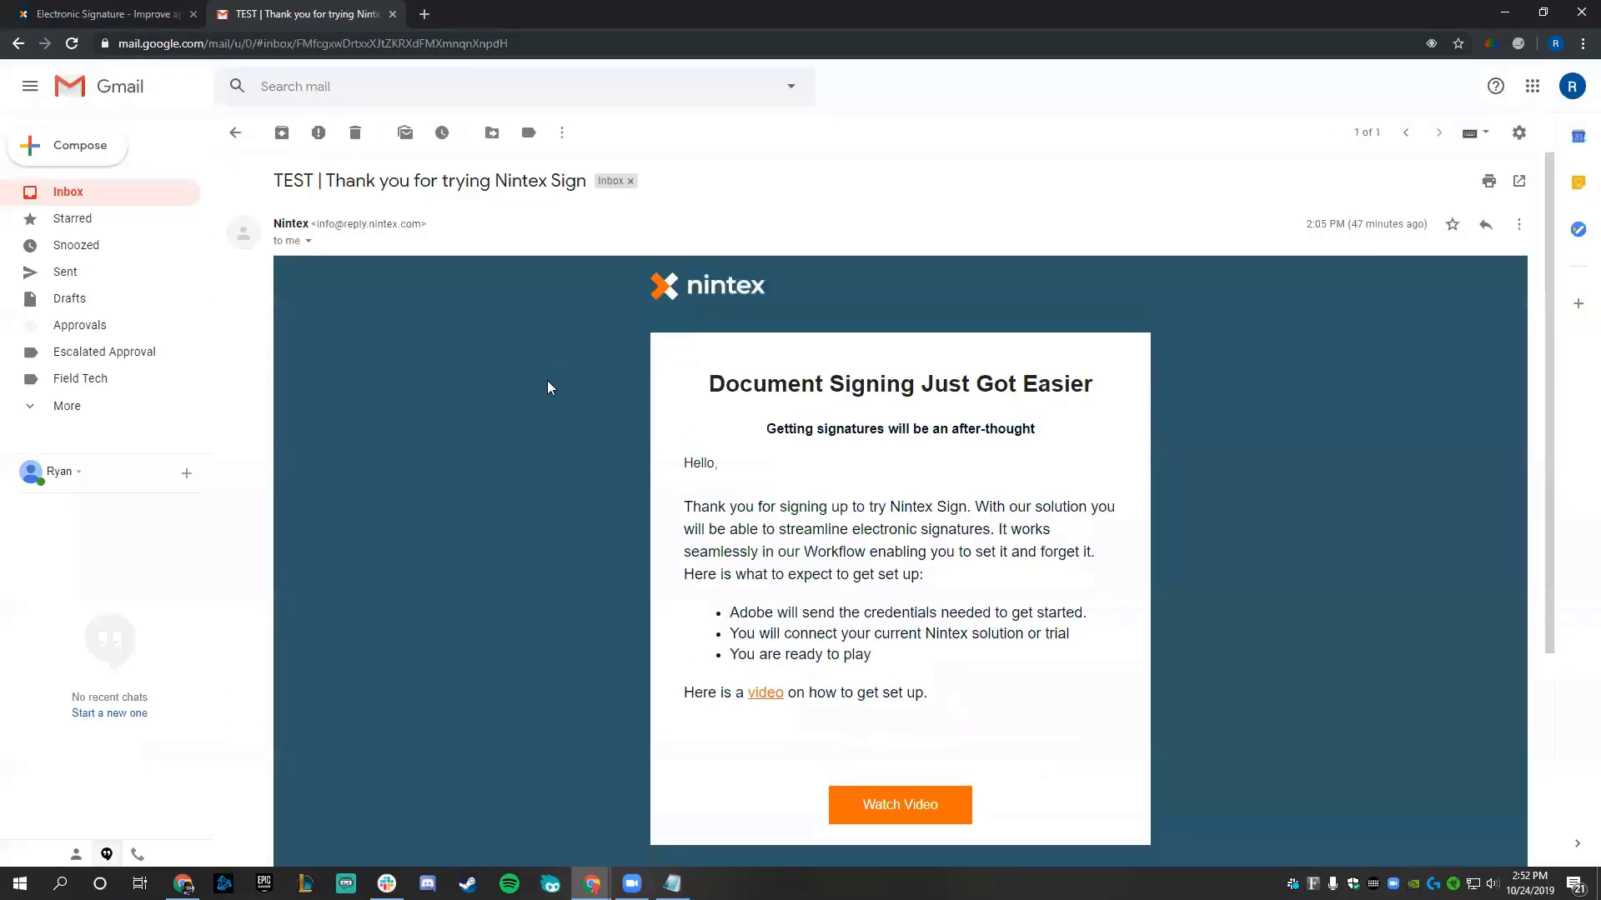
scroll(547, 375, down, 5)
scroll(547, 383, down, 2)
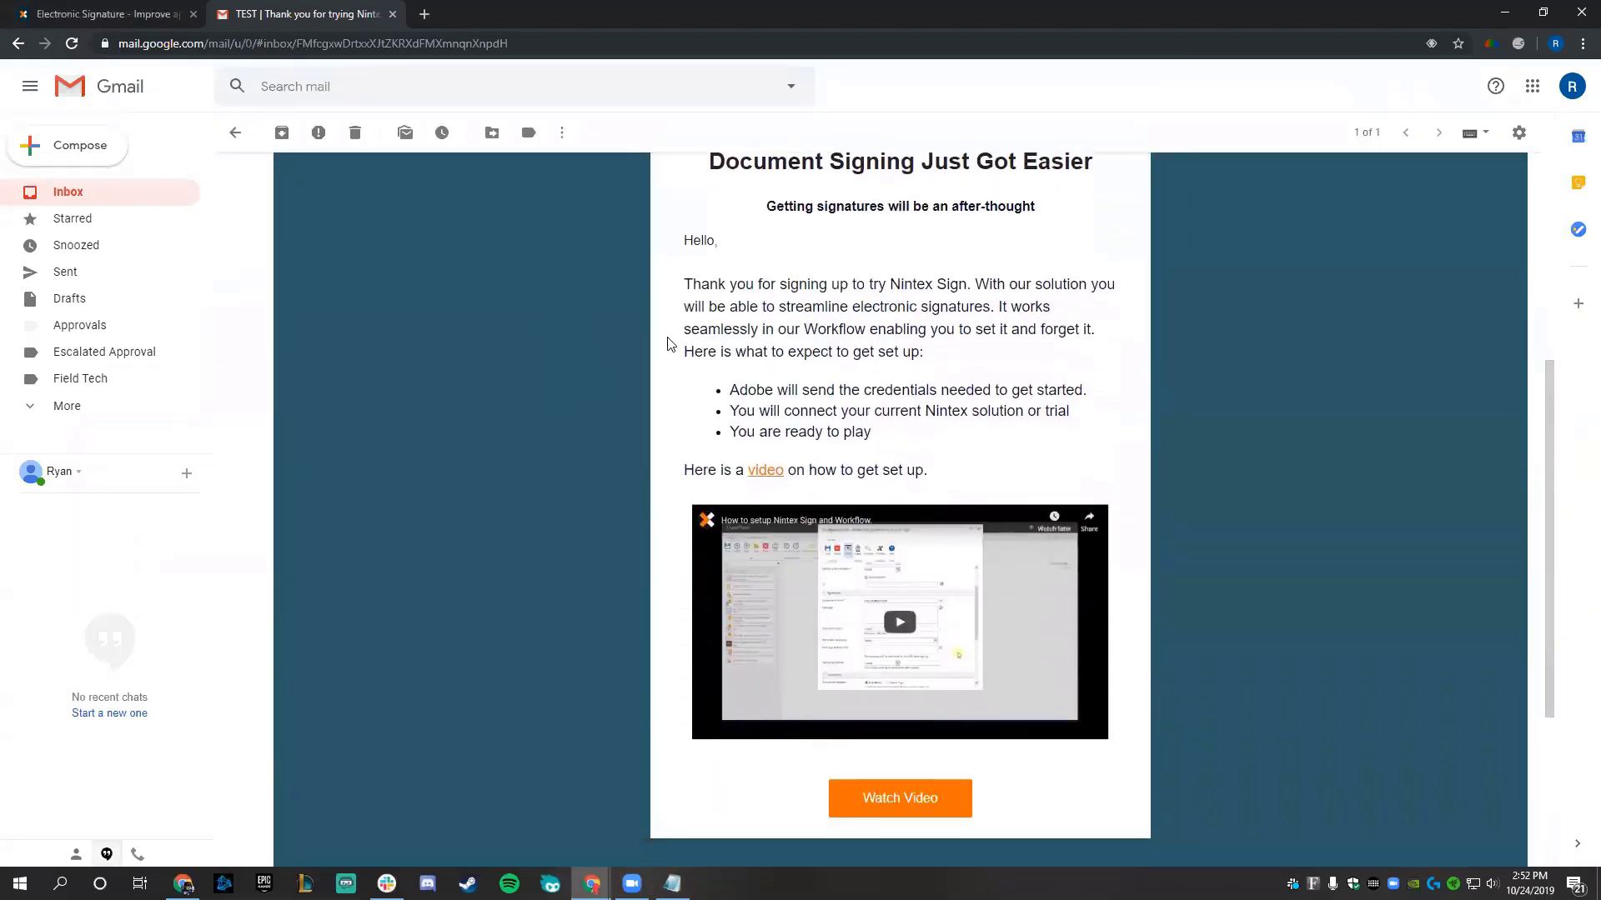
- Open the Welcome to Adobe Sign email from the Primary inbox
click(235, 133)
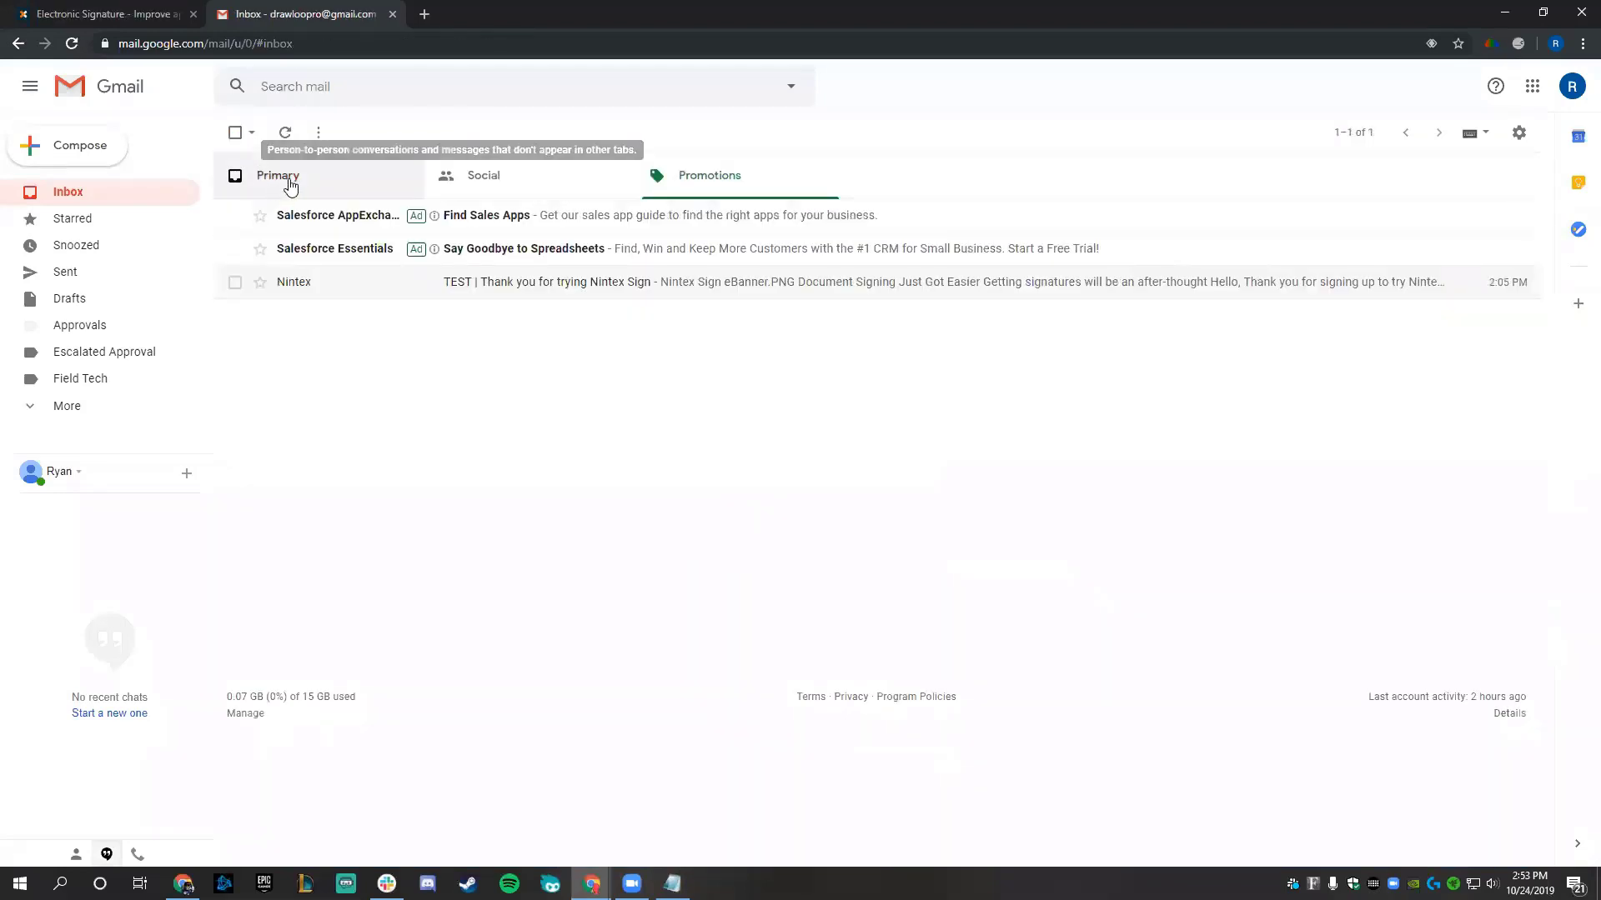
click(288, 185)
click(533, 229)
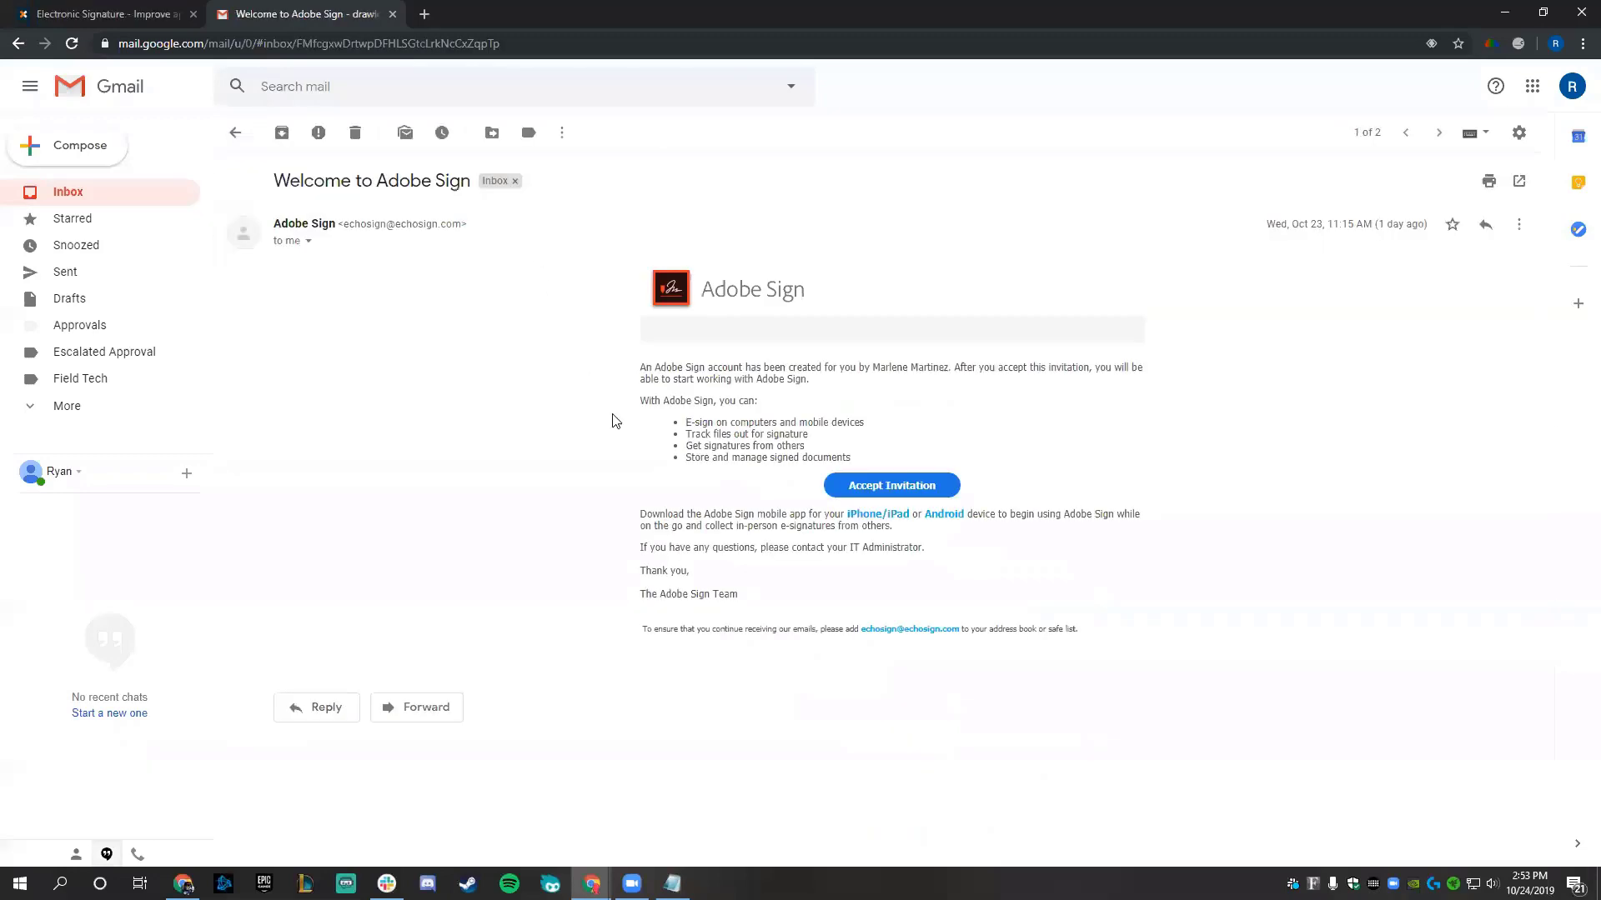
- Accept the Adobe Sign invitation to get the pre-filled Adobe ID signup form, then return to the email
click(872, 495)
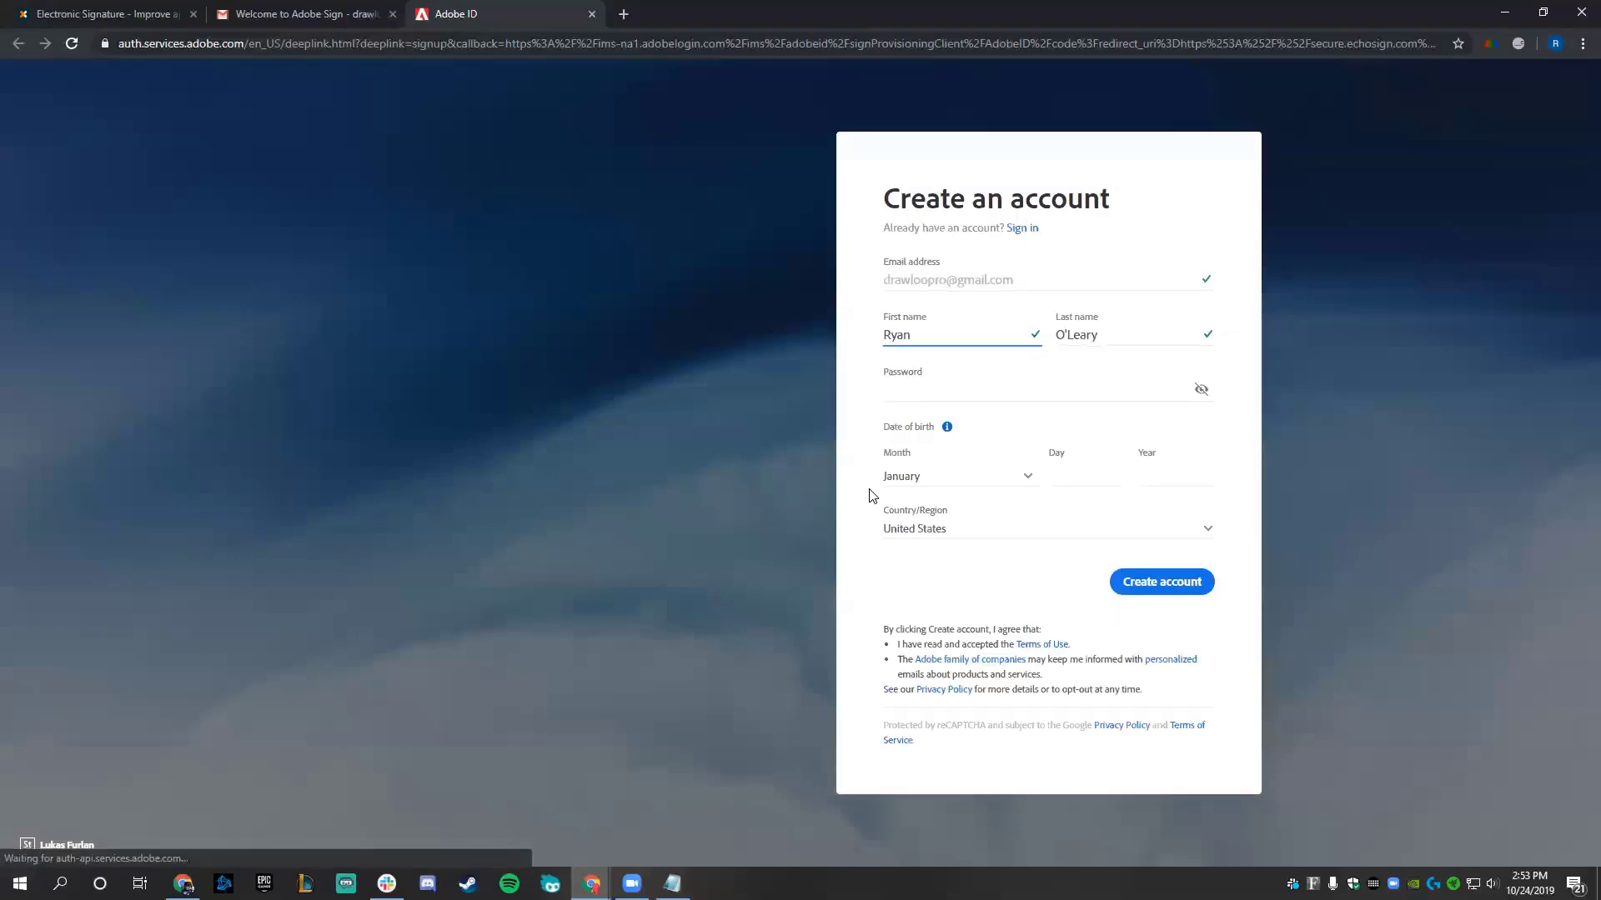
click(931, 392)
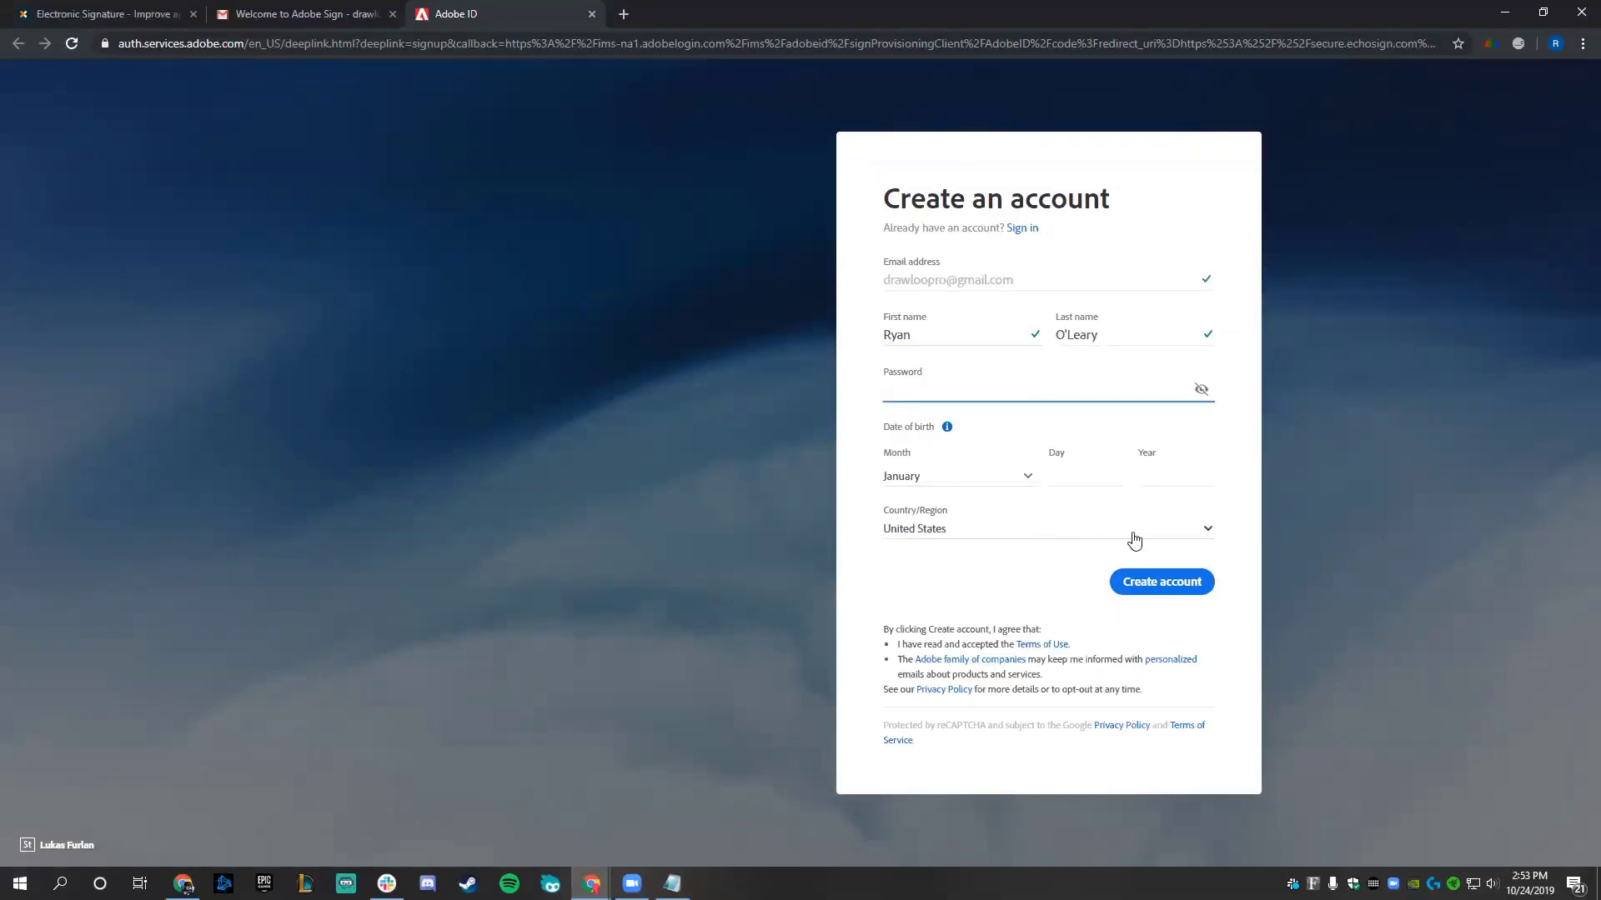
click(296, 14)
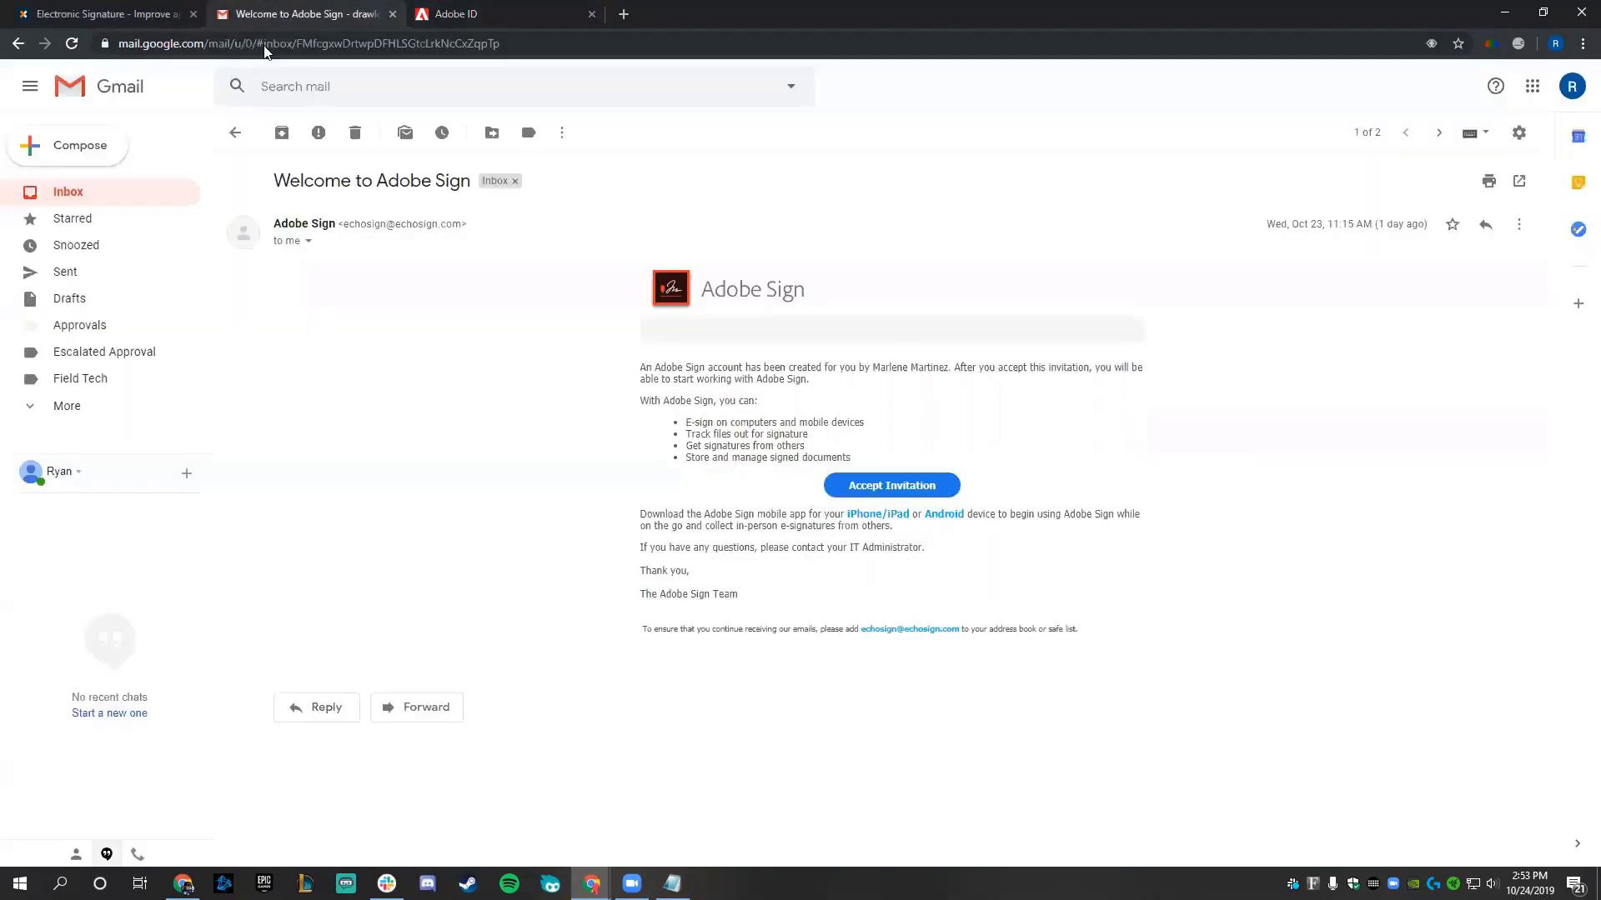
- Read the Welcome To Nintex Sign! email, then go to the Nintex workflow designer
click(241, 146)
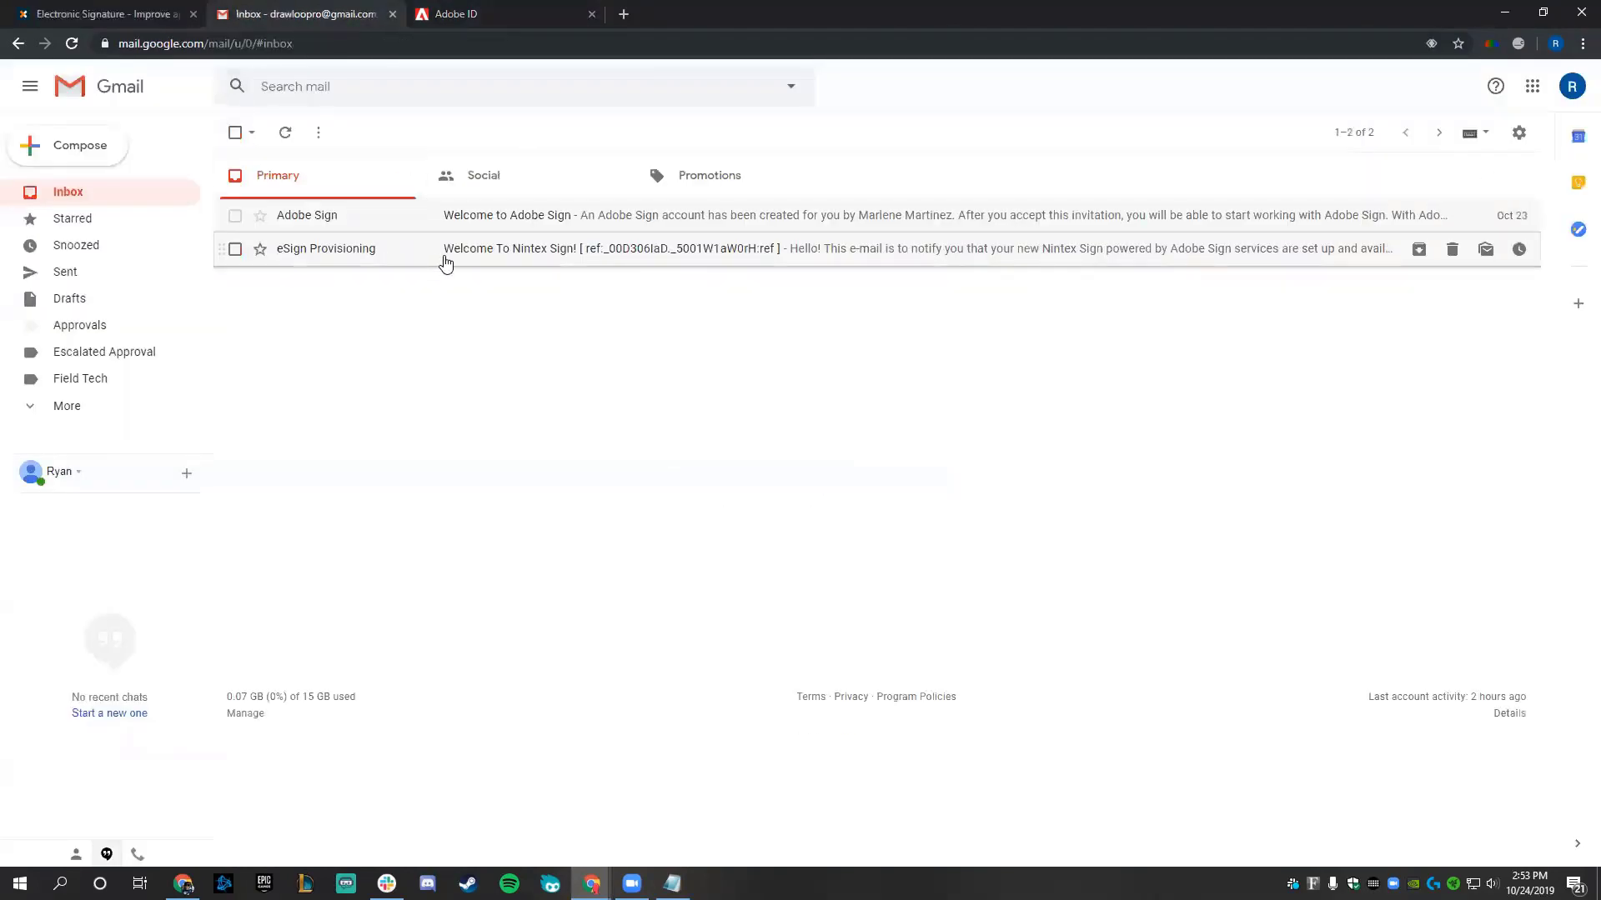
click(445, 265)
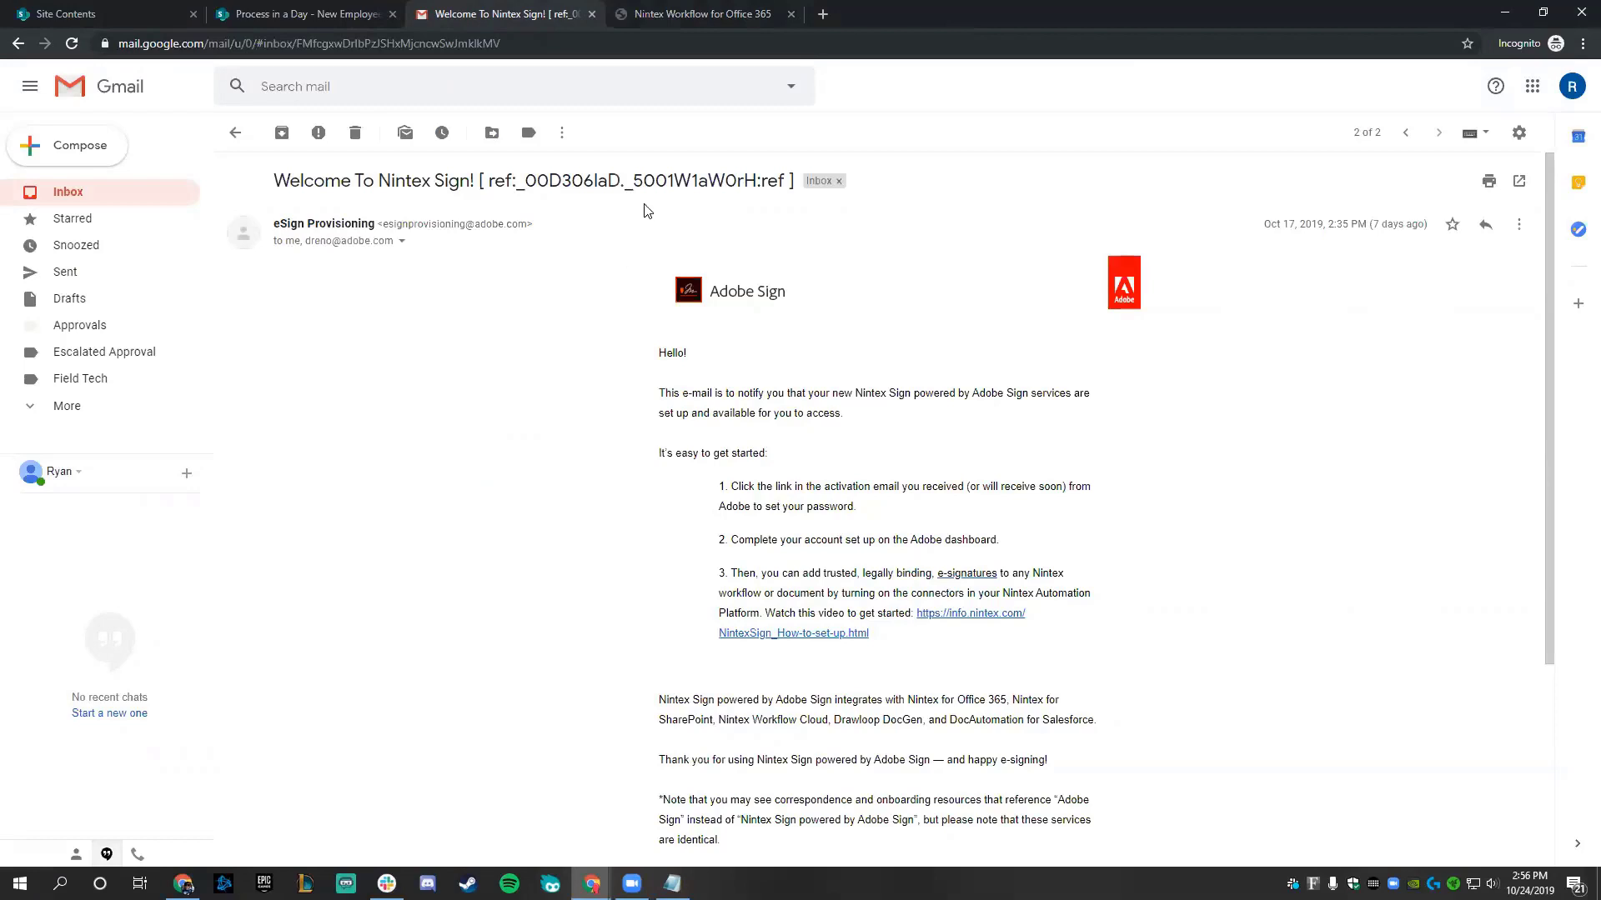
click(744, 15)
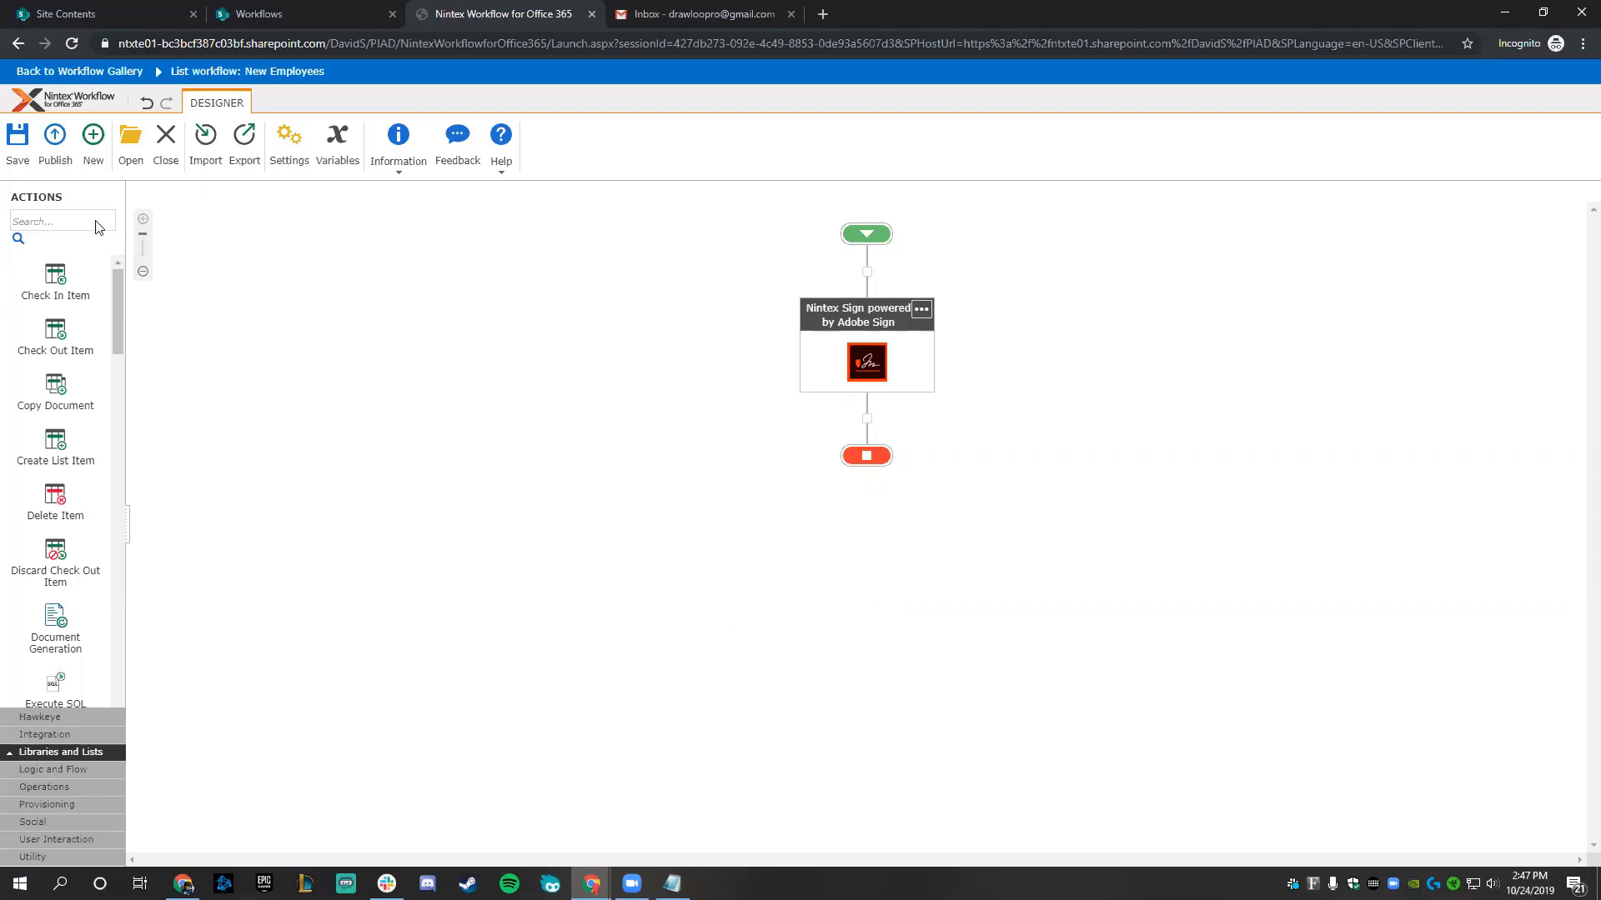
- Find the Nintex Sign action, add it to the workflow canvas, and open its configuration
click(35, 212)
text(nintex sign)
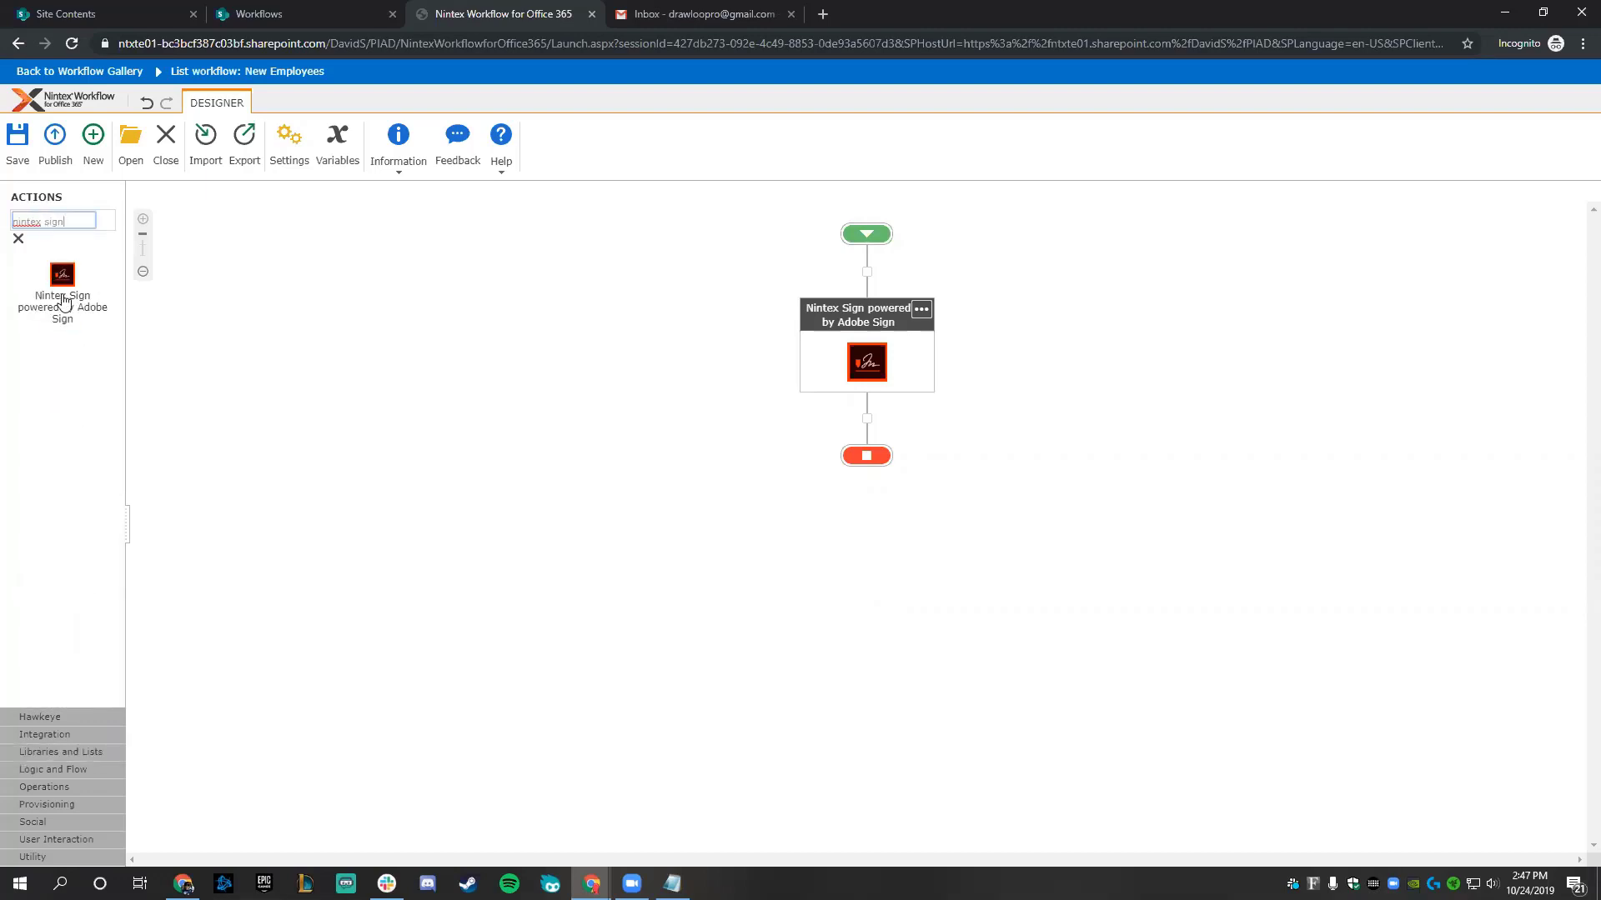
drag(64, 300, 758, 295)
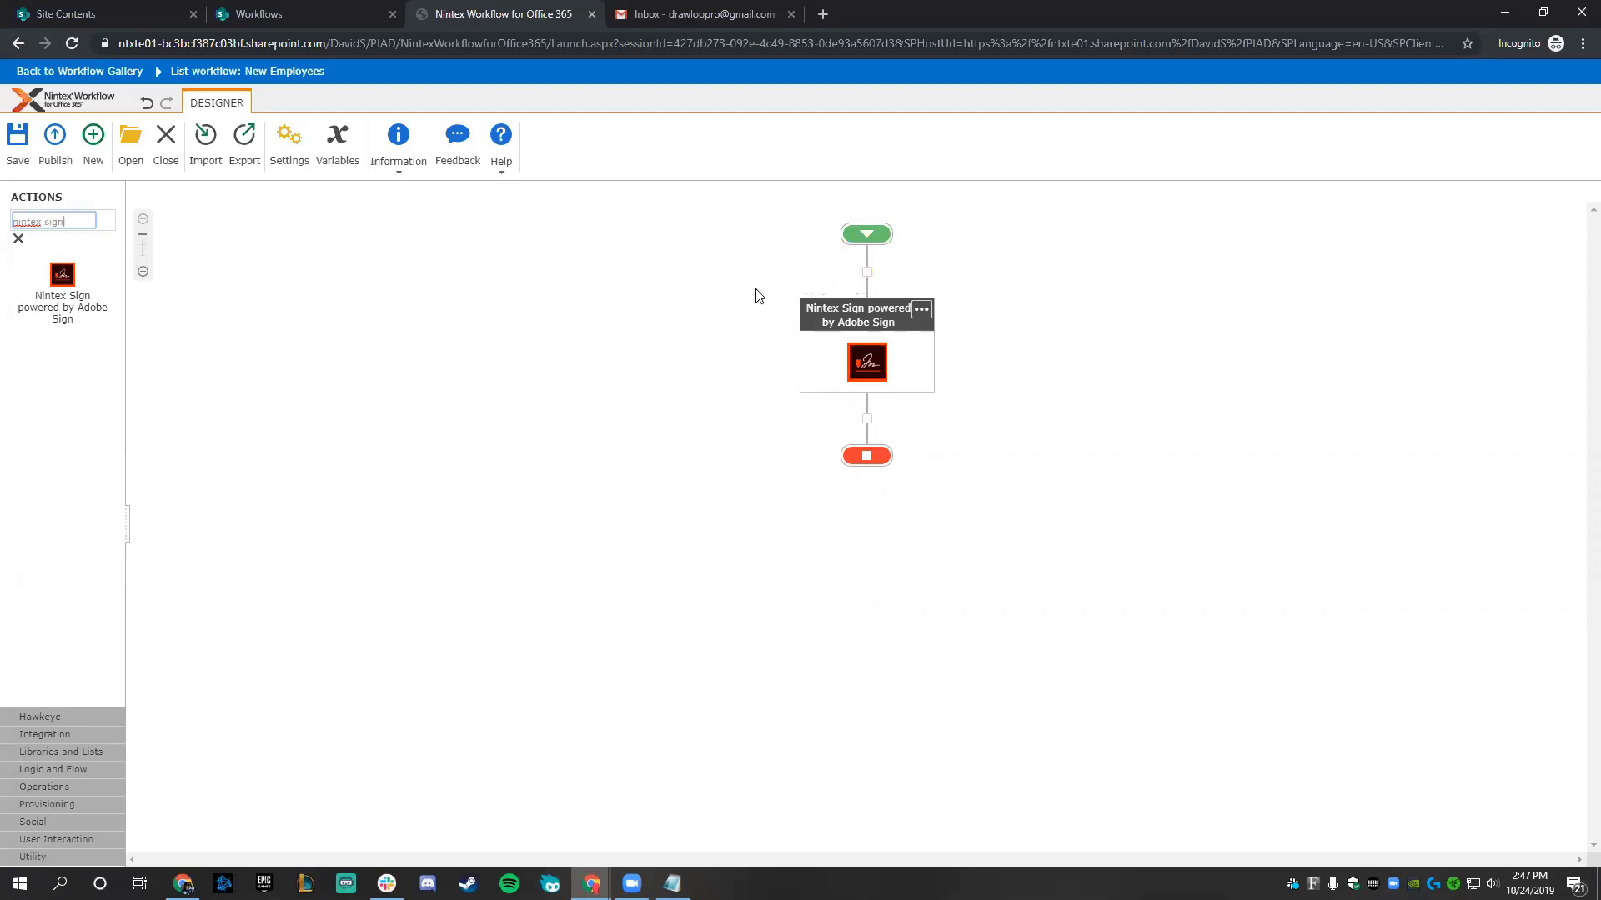
click(922, 313)
click(962, 323)
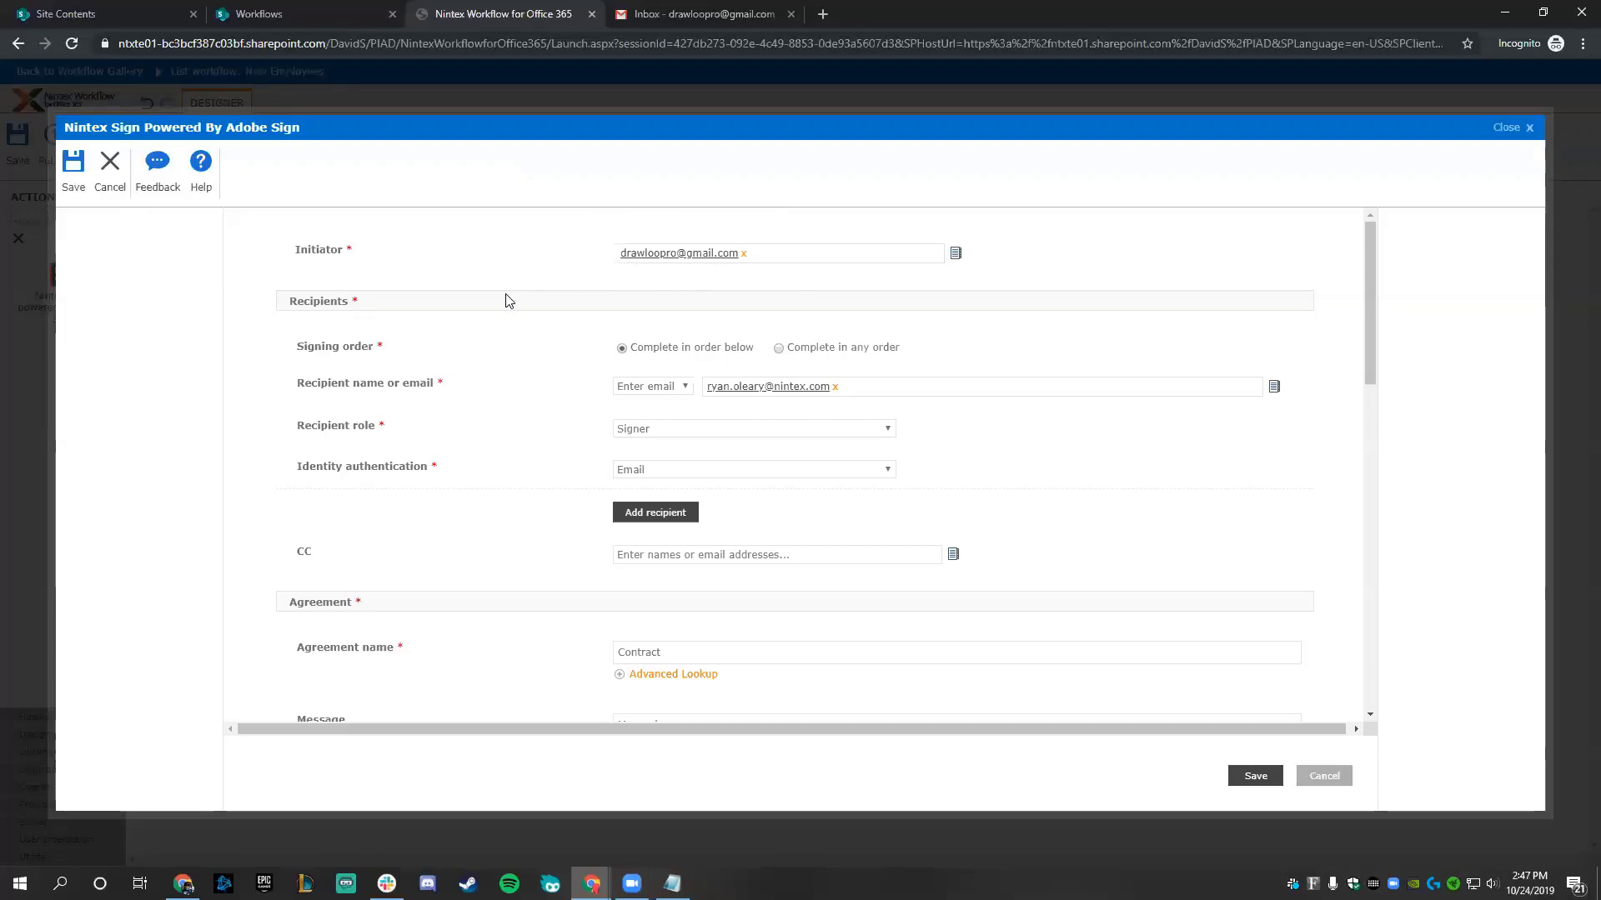
- Give the Contract agreement the message 'Messaging', check the Documents and Output settings, and save
scroll(503, 302, down, 1)
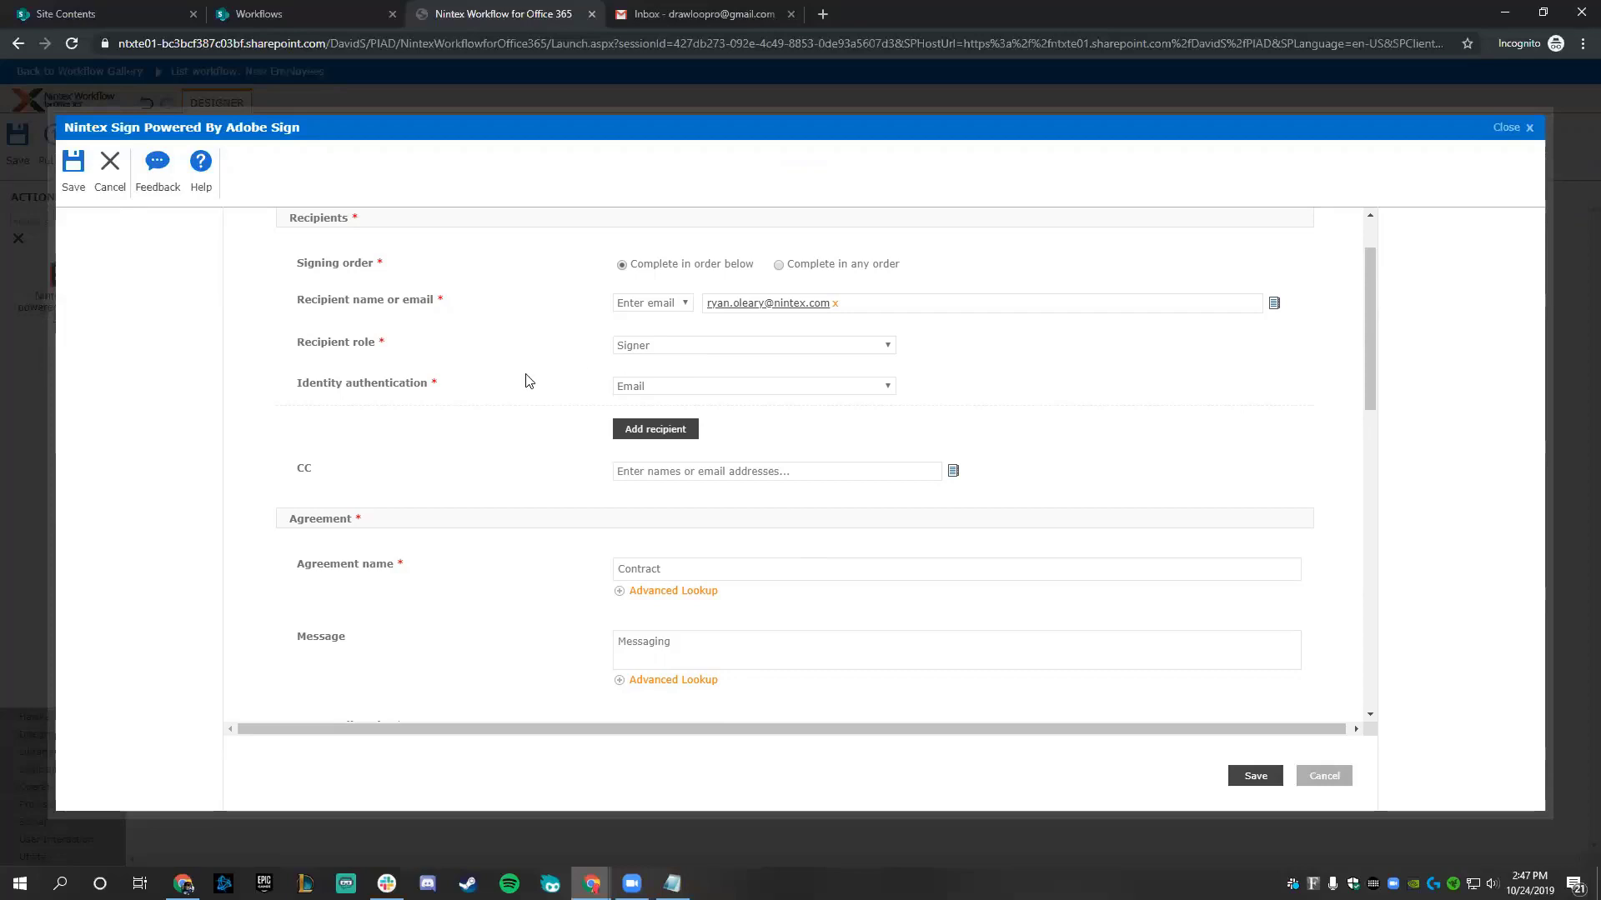
scroll(527, 380, down, 3)
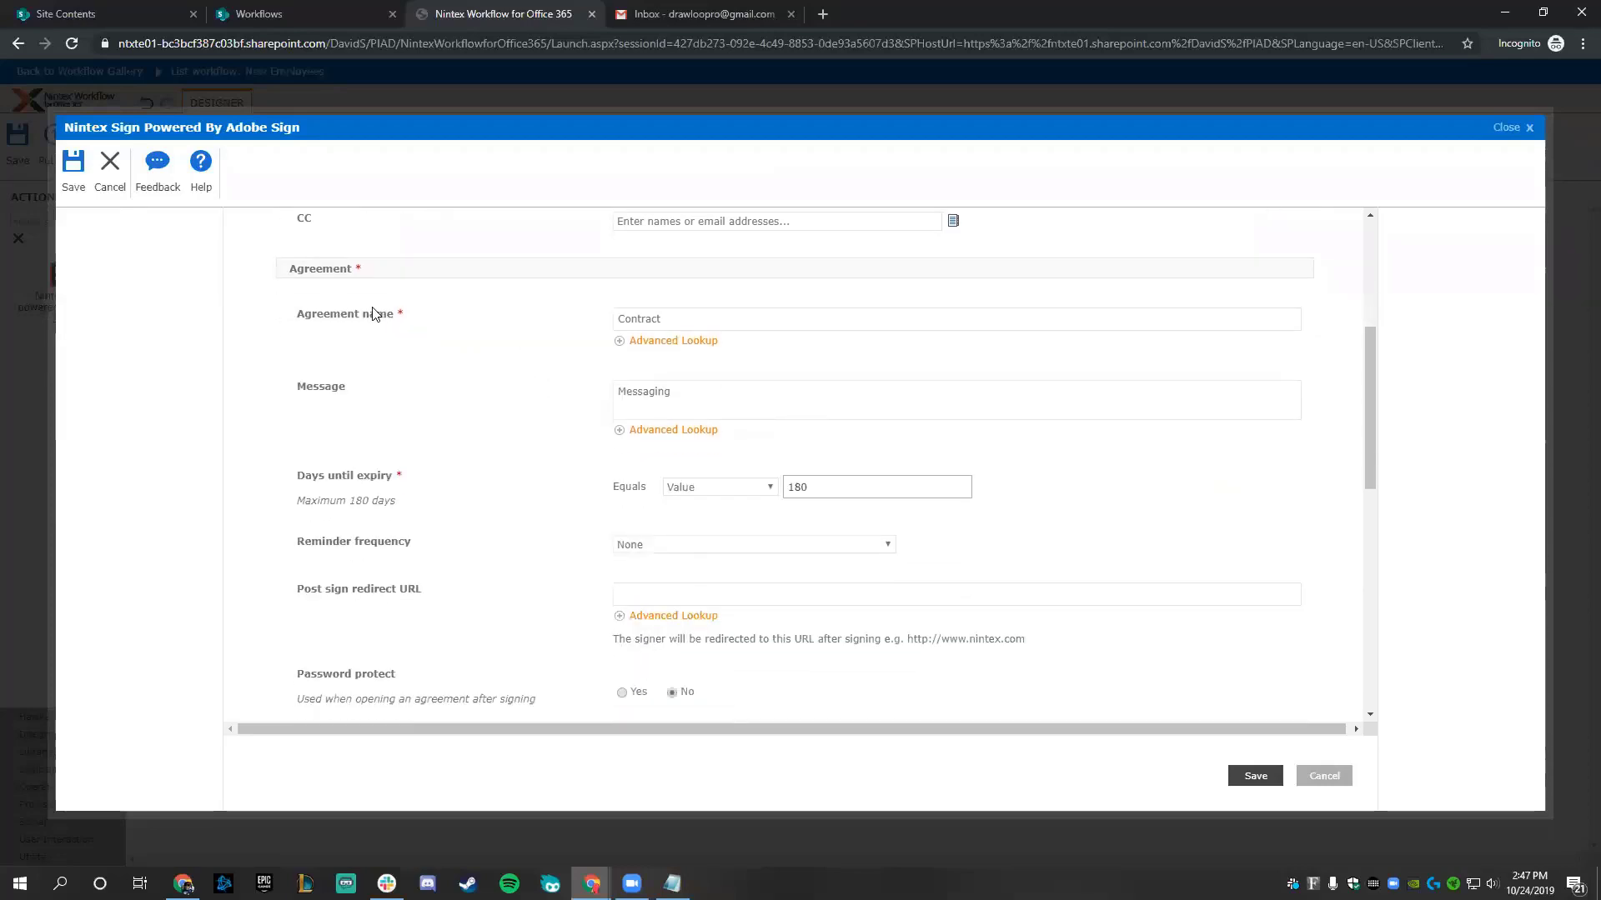
click(705, 324)
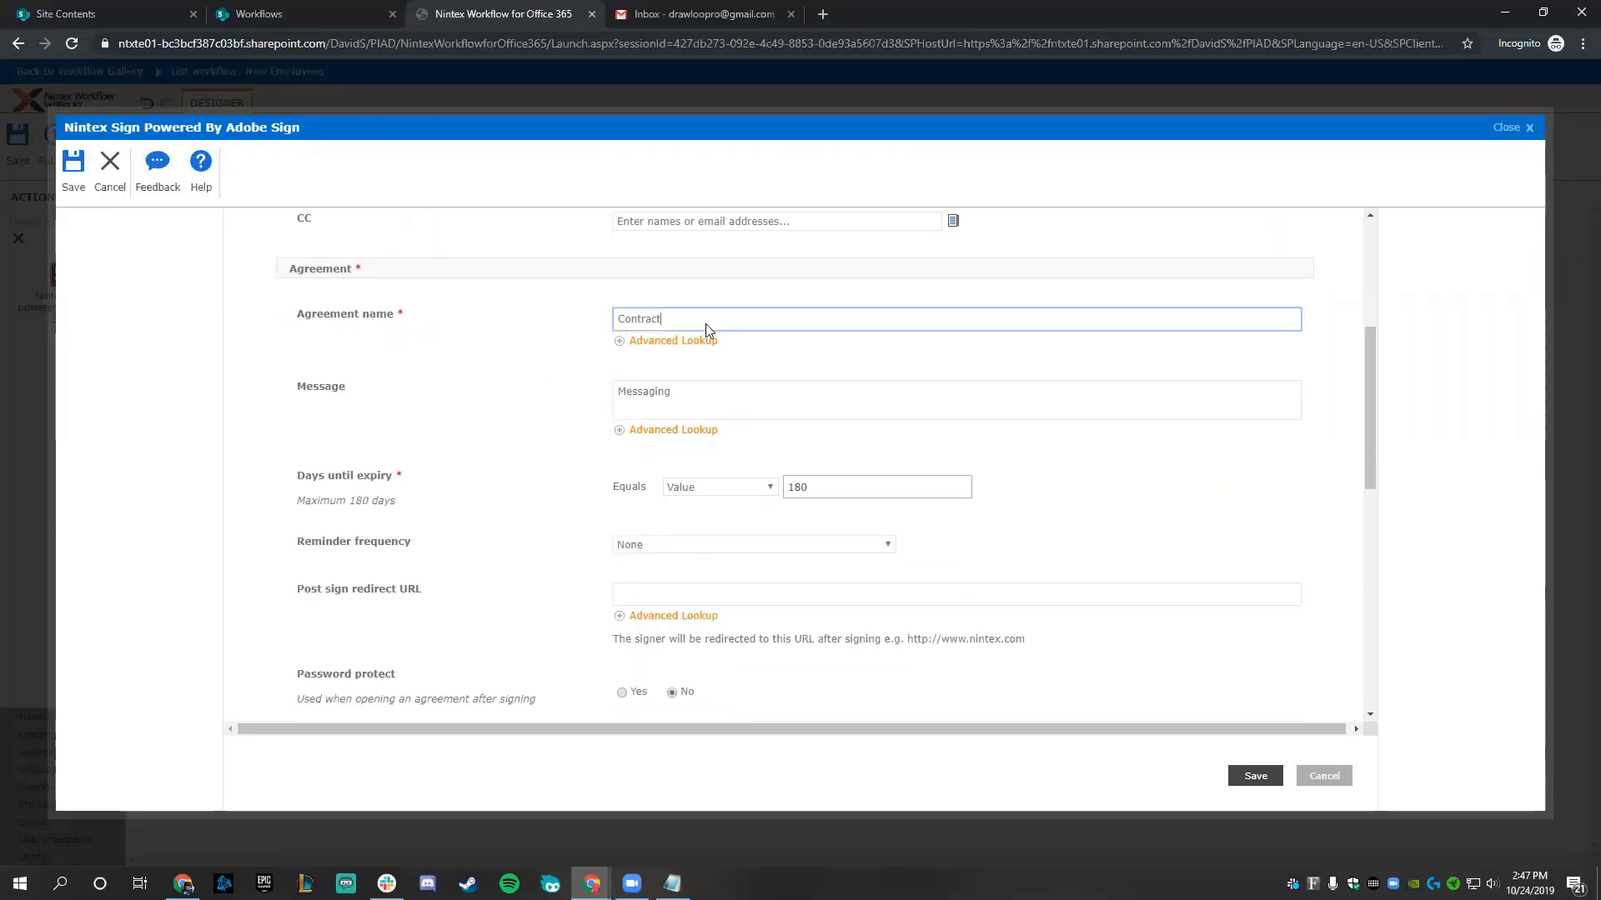
click(706, 403)
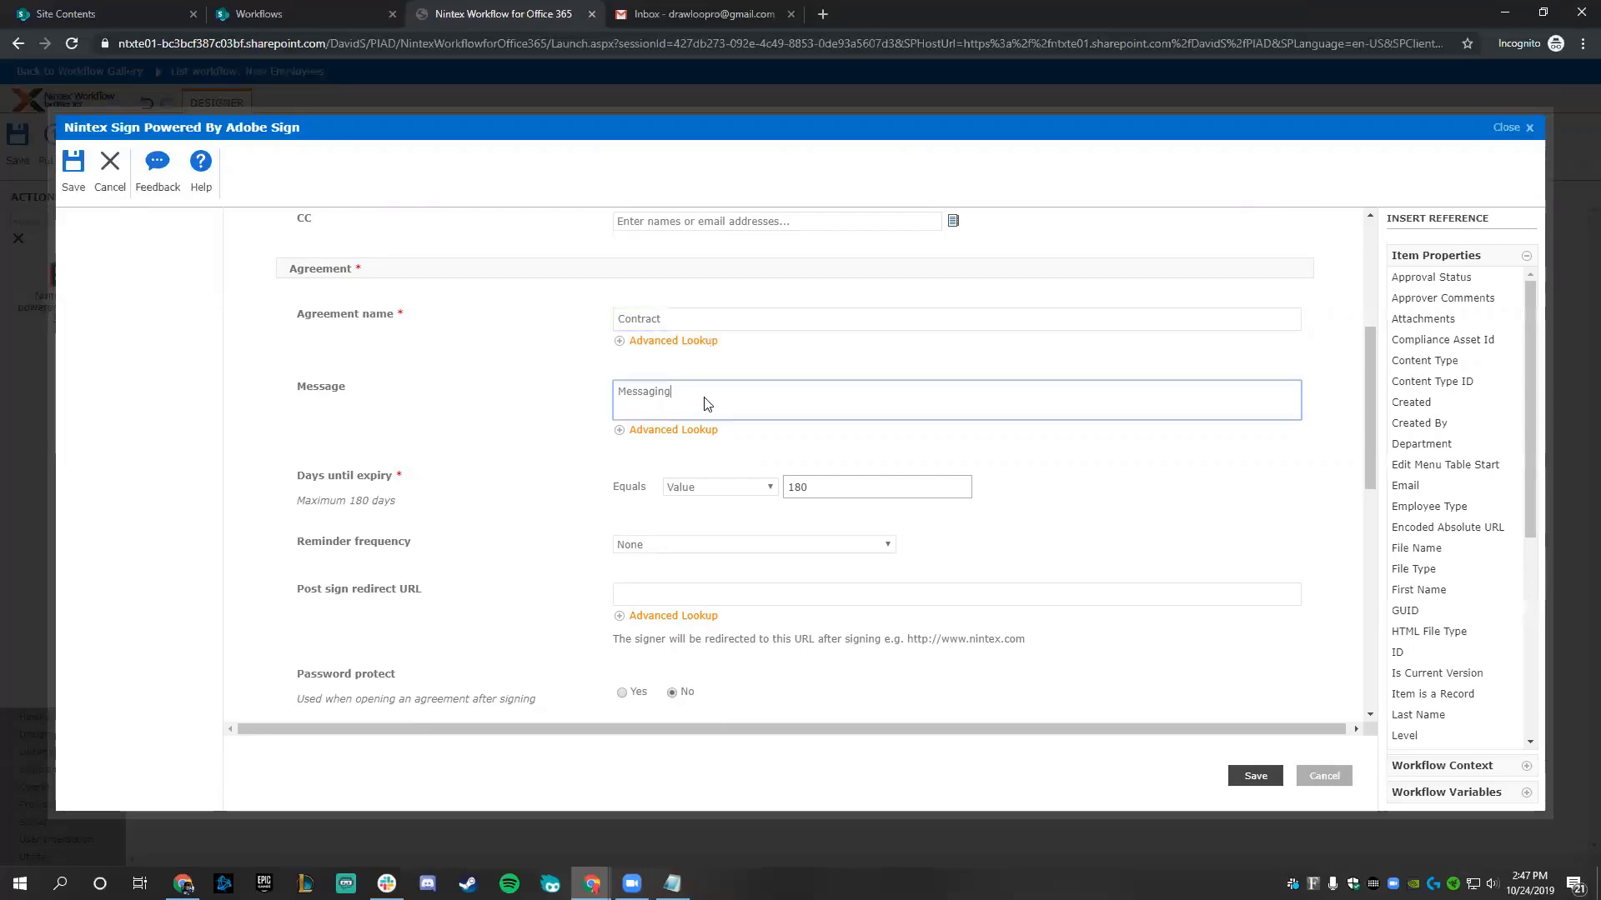
click(502, 401)
scroll(504, 401, down, 6)
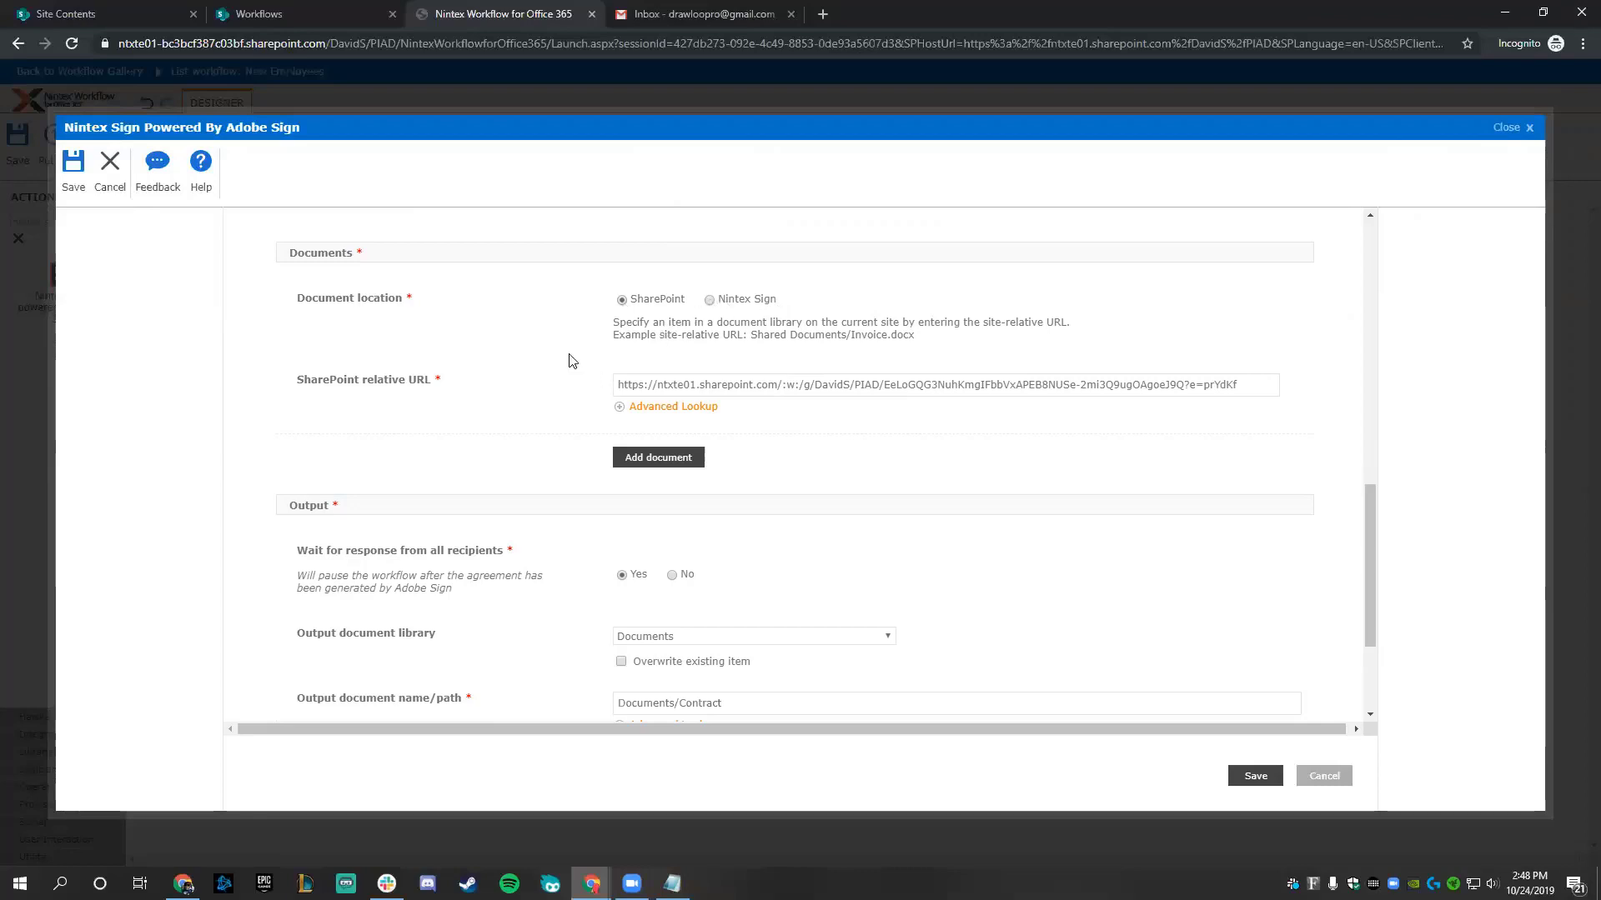
scroll(449, 422, down, 1)
scroll(450, 423, down, 3)
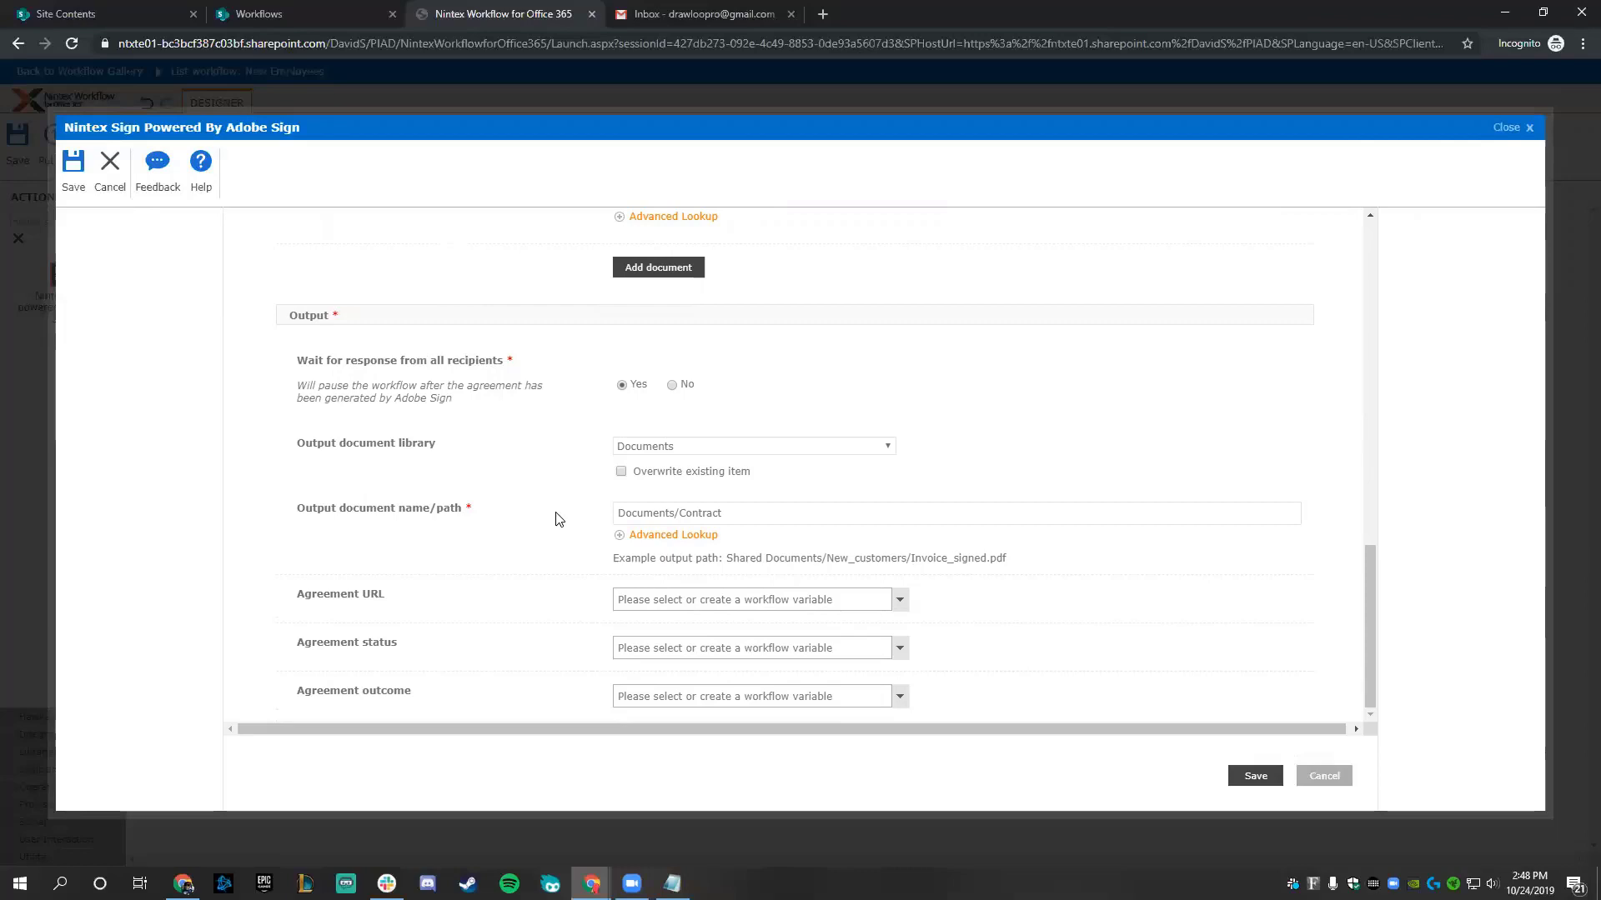
click(1255, 776)
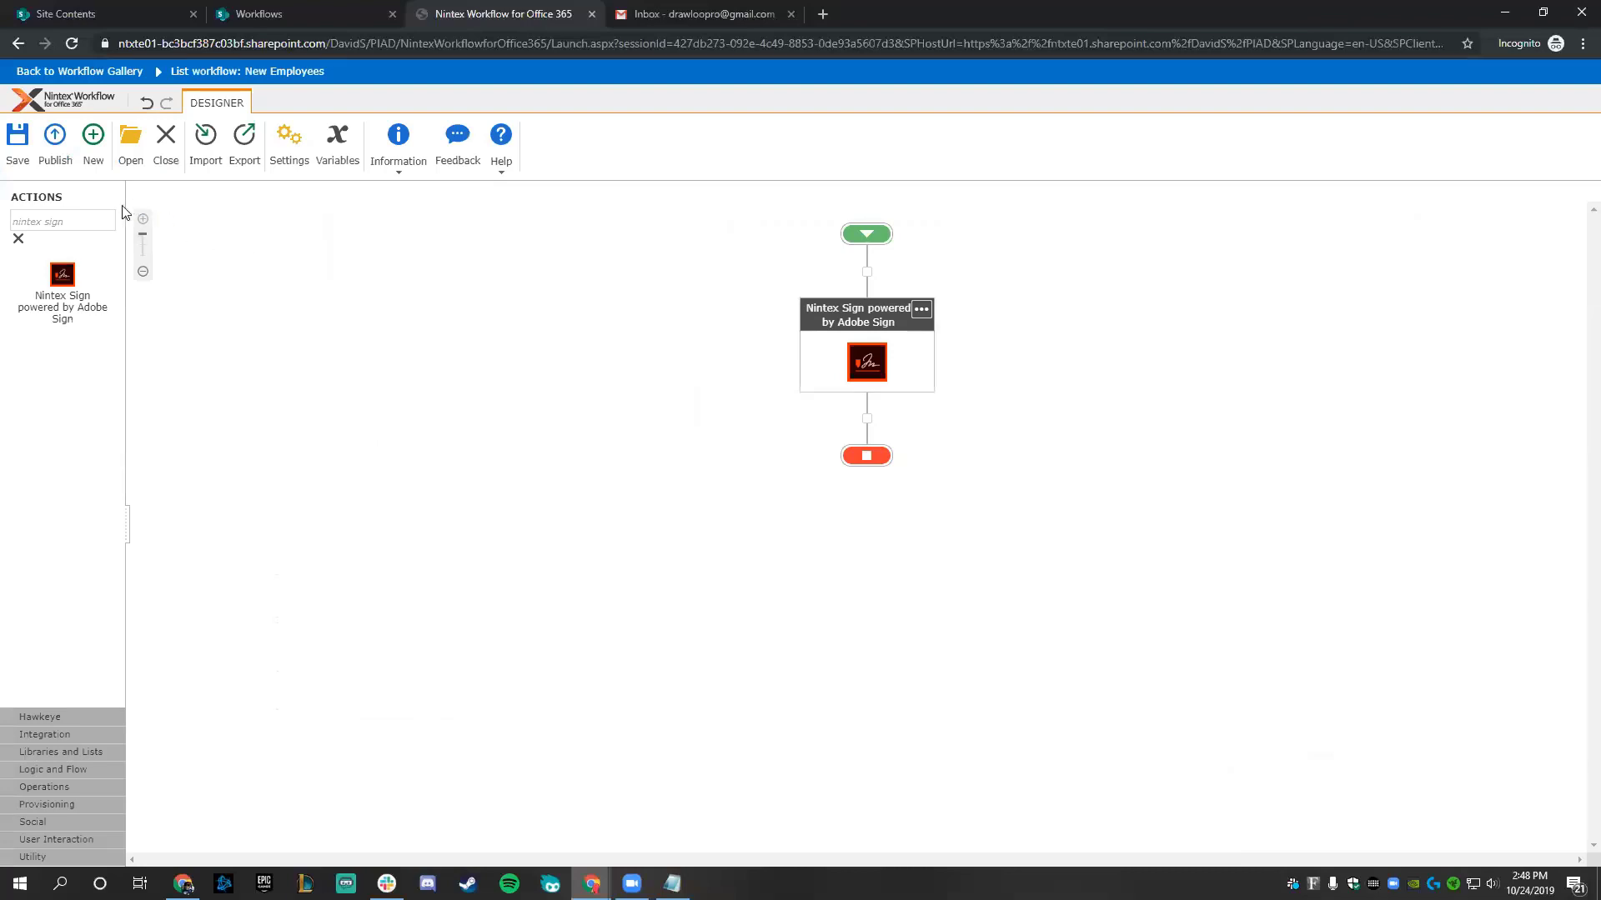
- Publish the NintexSign workflow with manual start enabled
click(62, 154)
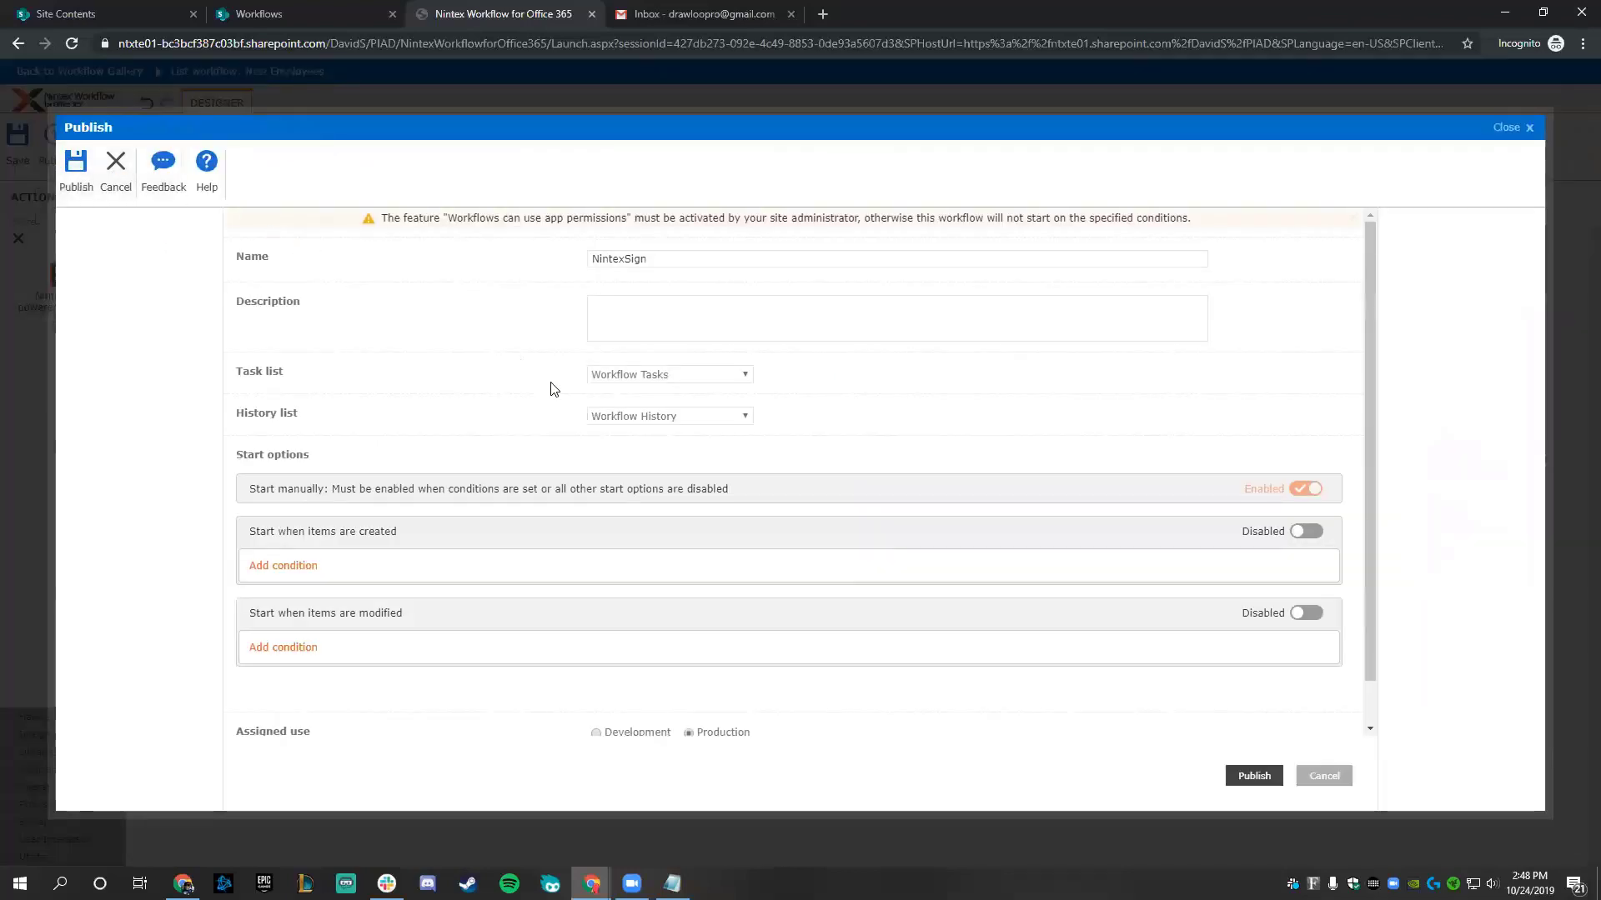
click(1315, 781)
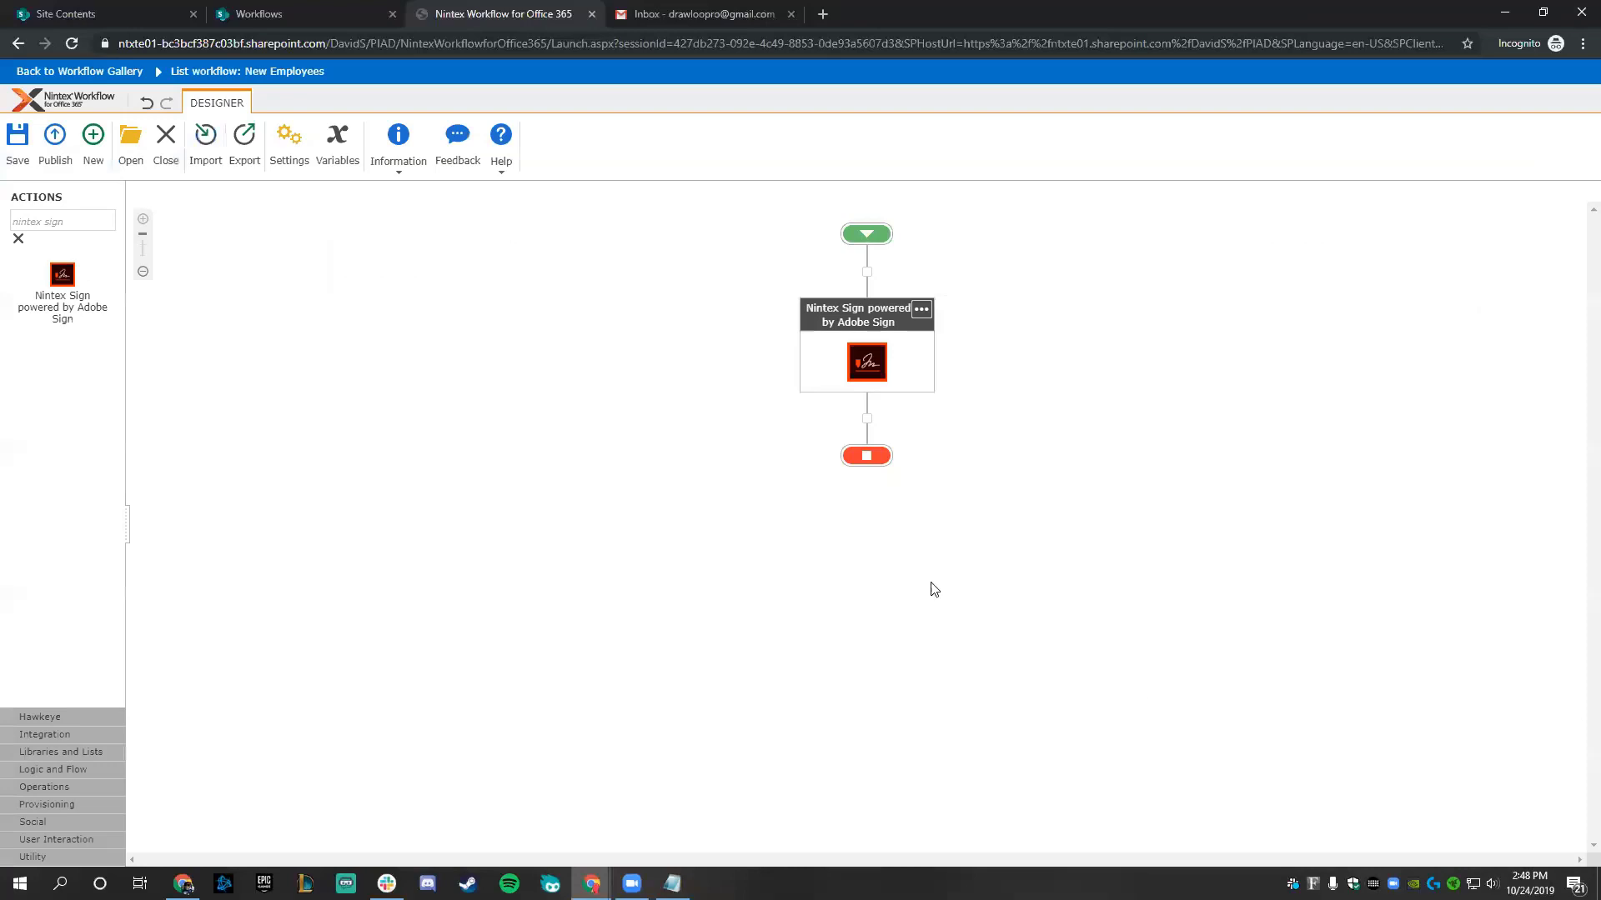
- Start the NintexSign workflow on the New Employees item from the SharePoint Workflows page
click(300, 16)
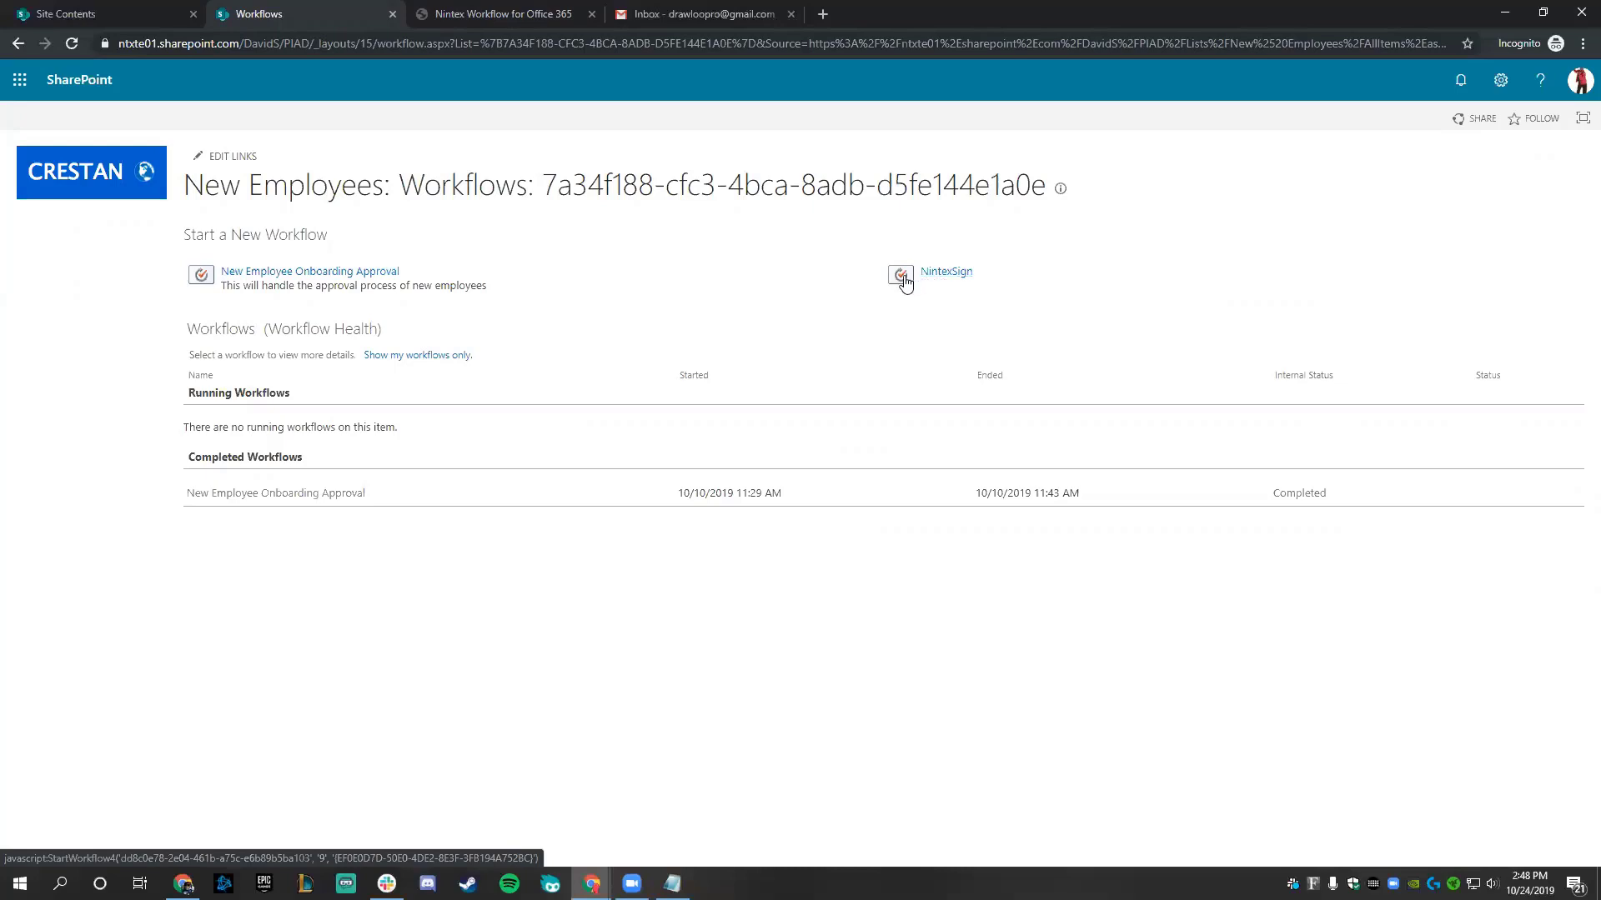
click(935, 275)
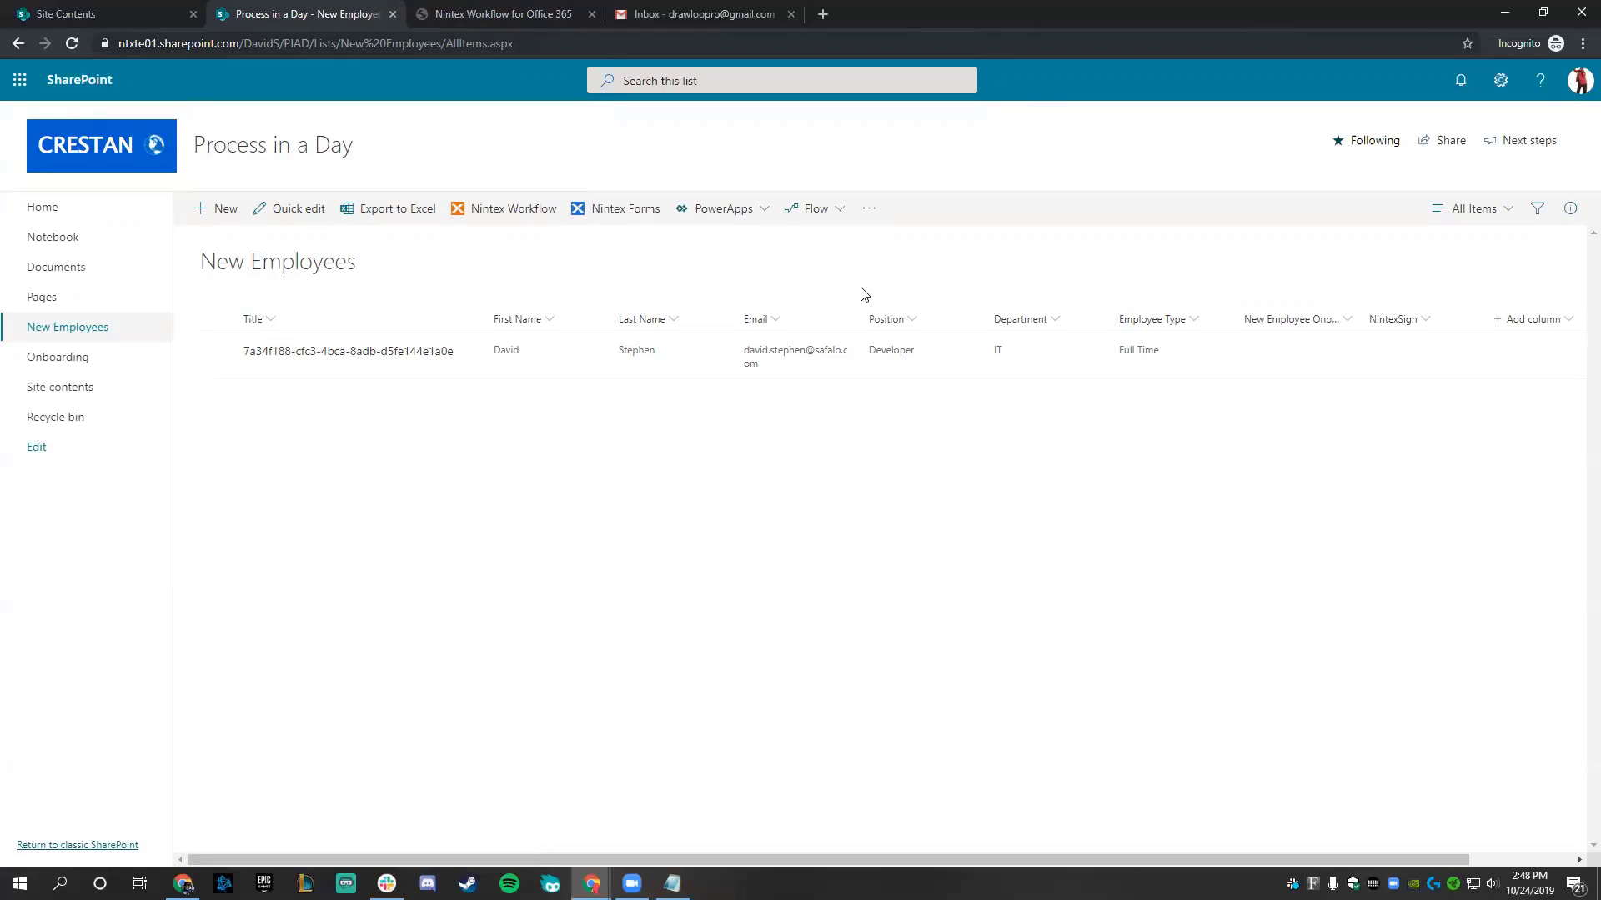
- Refresh Gmail and open the Nintex request to authorize access to Adobe Sign
click(674, 17)
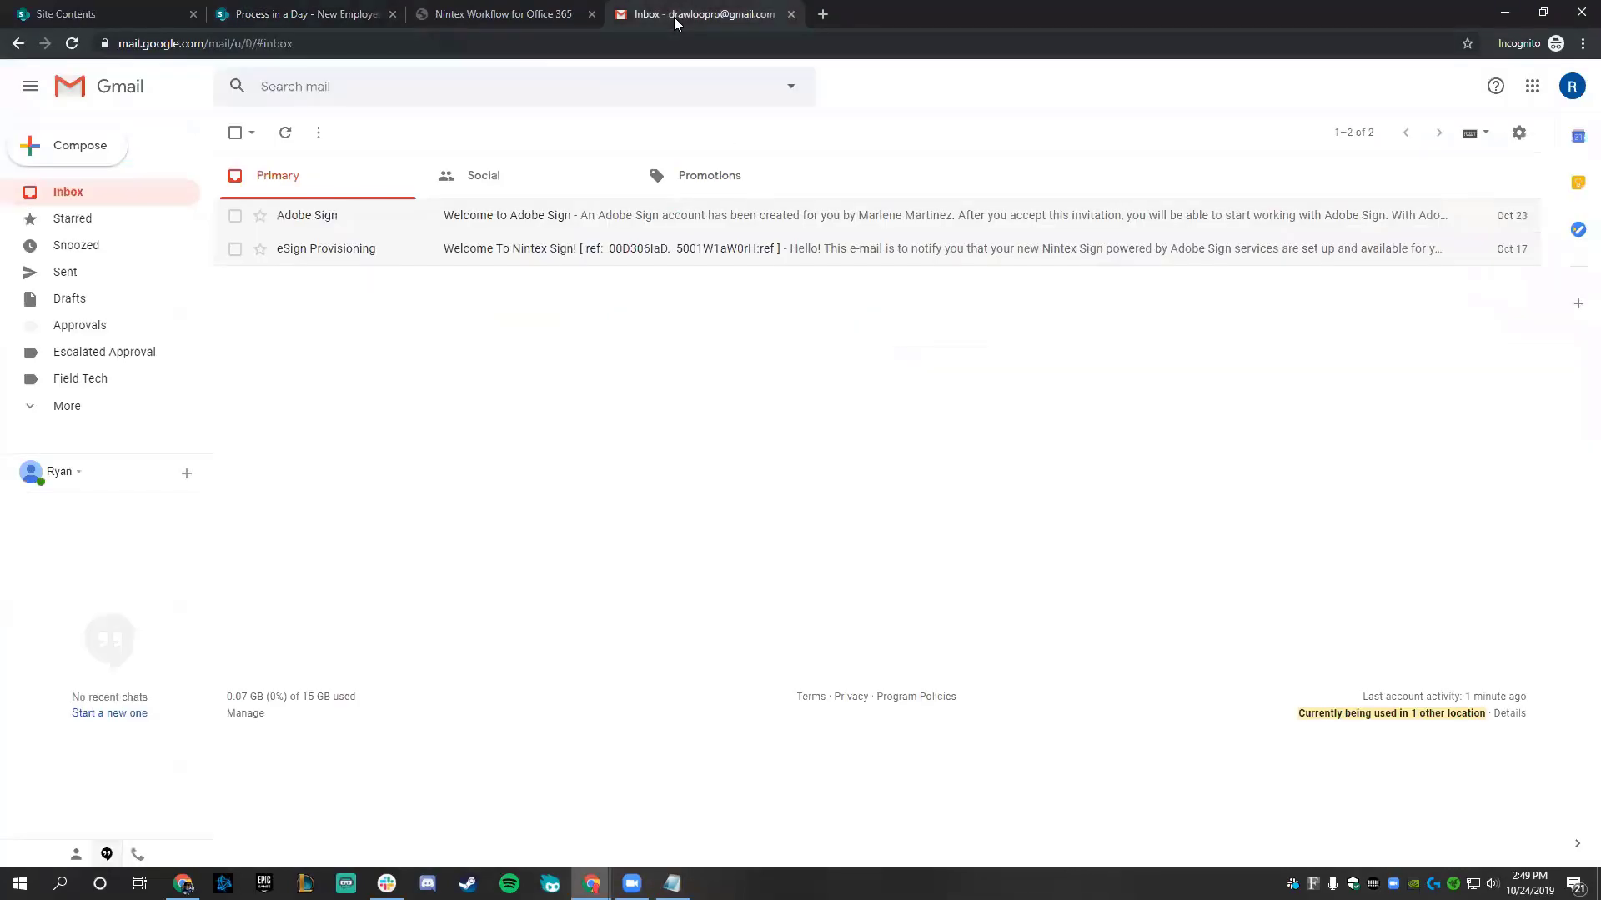
click(285, 136)
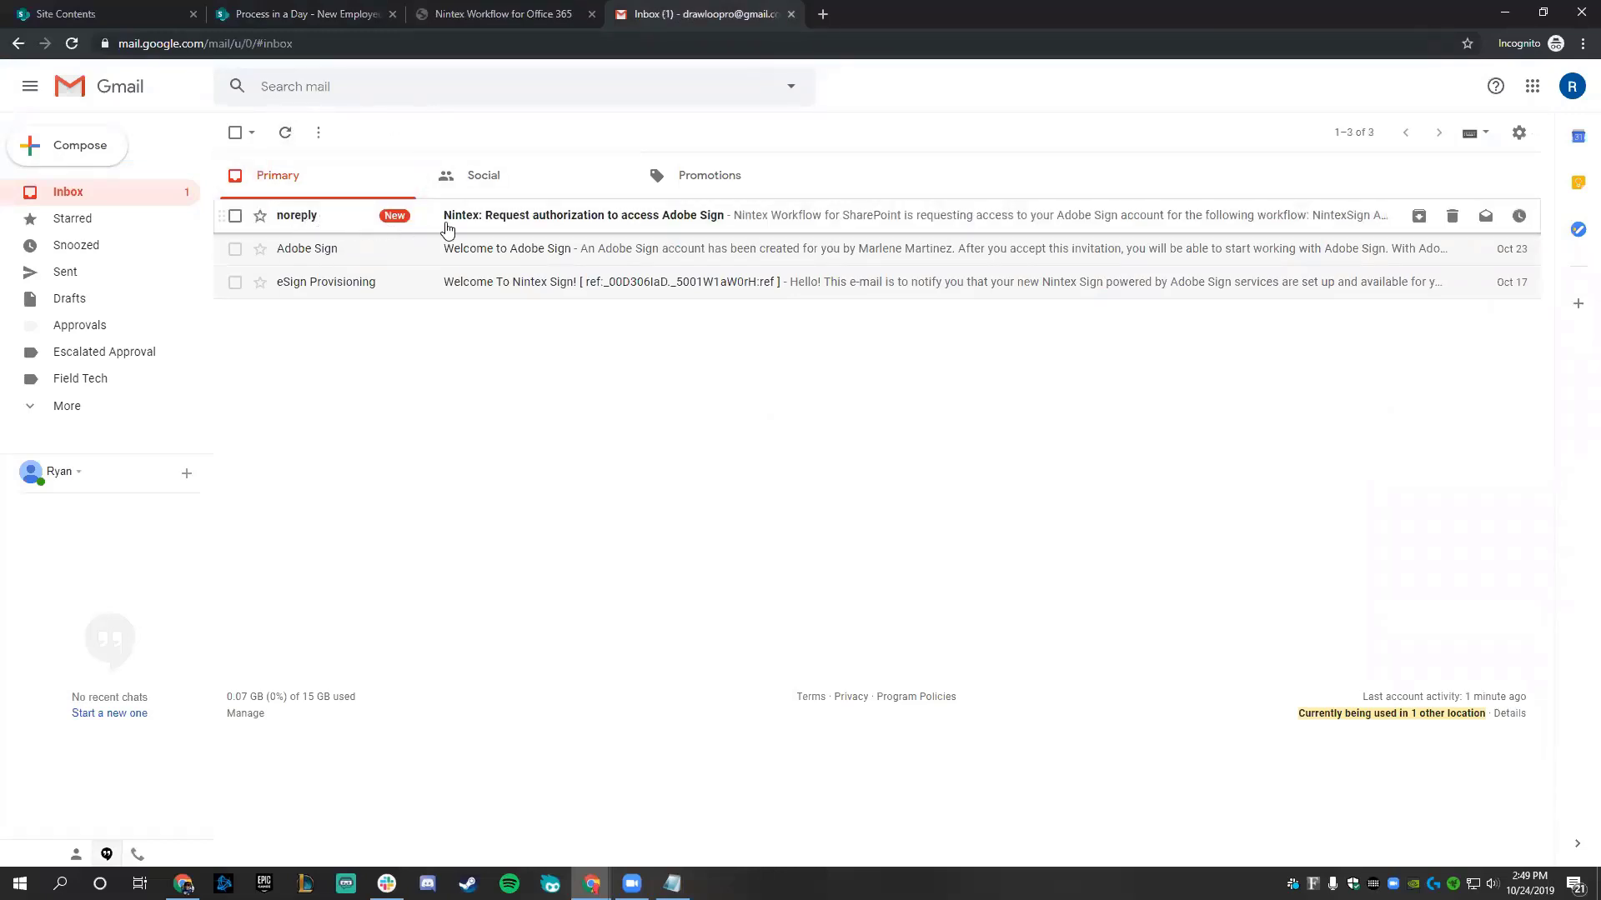
click(734, 227)
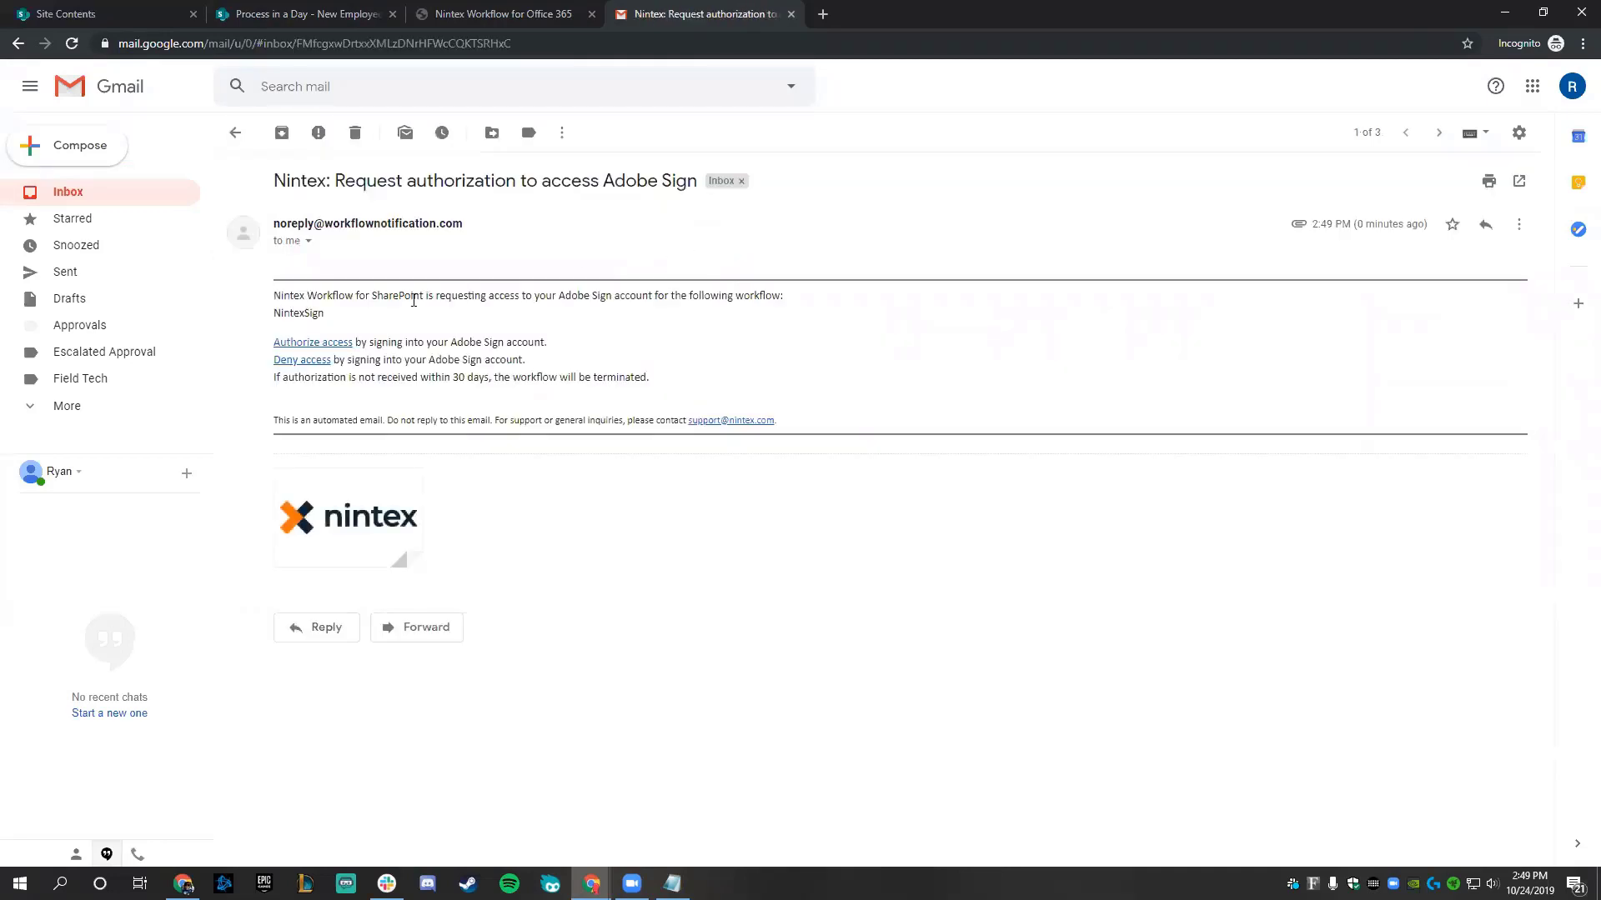
- Follow the authorization link and enter the Adobe Sign account email address
click(332, 343)
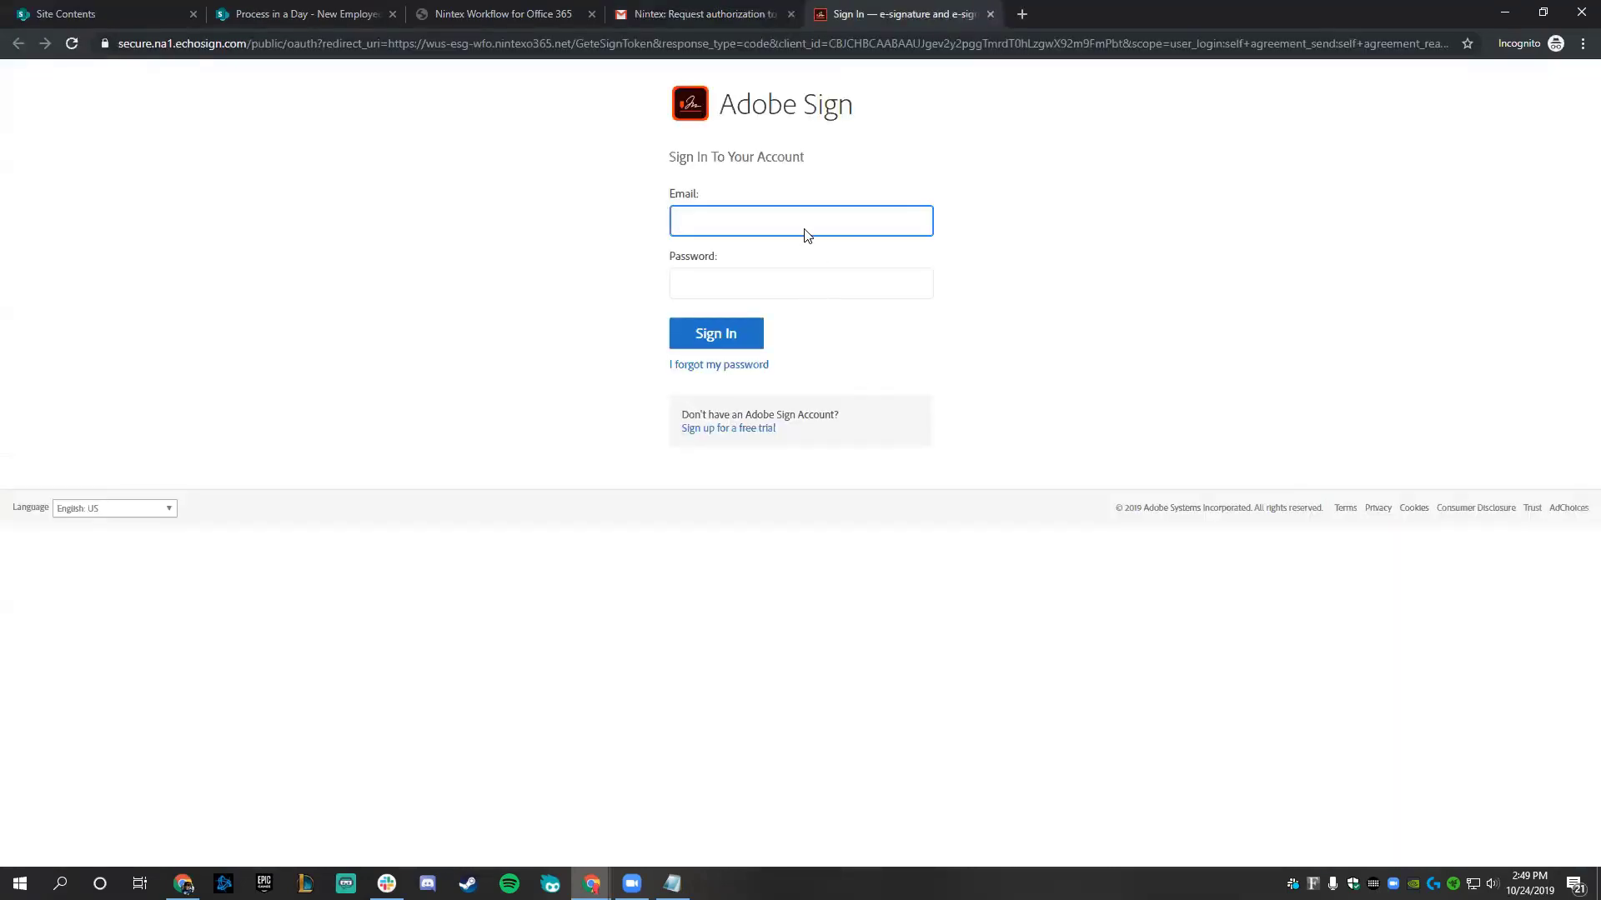
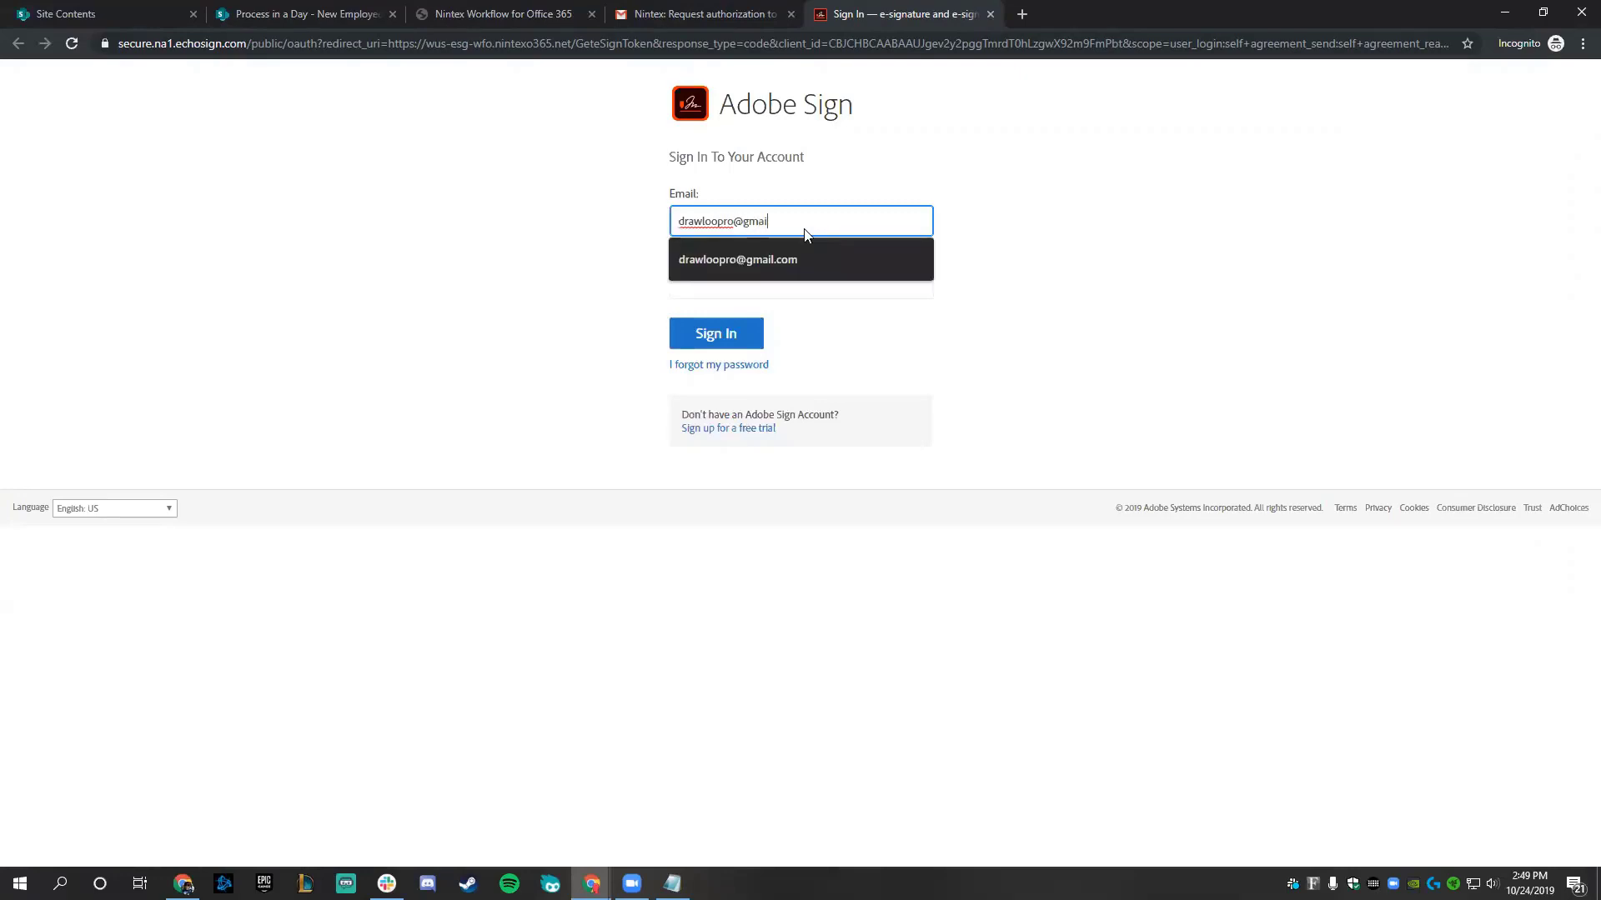
key(Tab)
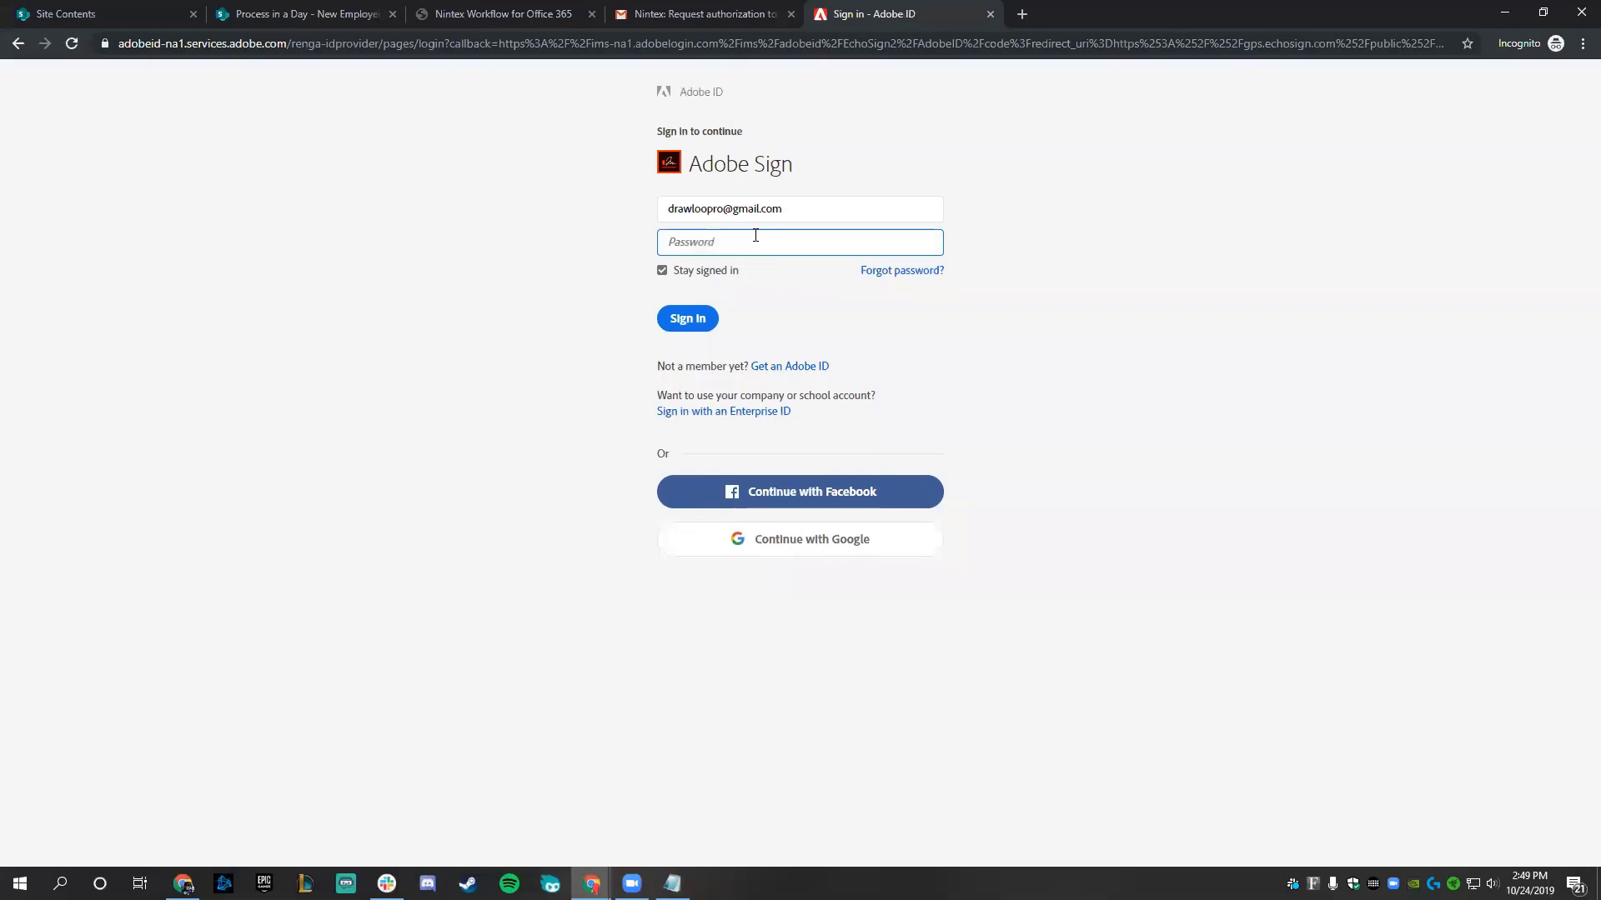
- Enter the account password and sign in to Adobe Sign to authorize access
text(••••••••••••)
key(ctrl+a)
key(BackSpace)
text(••)
click(688, 319)
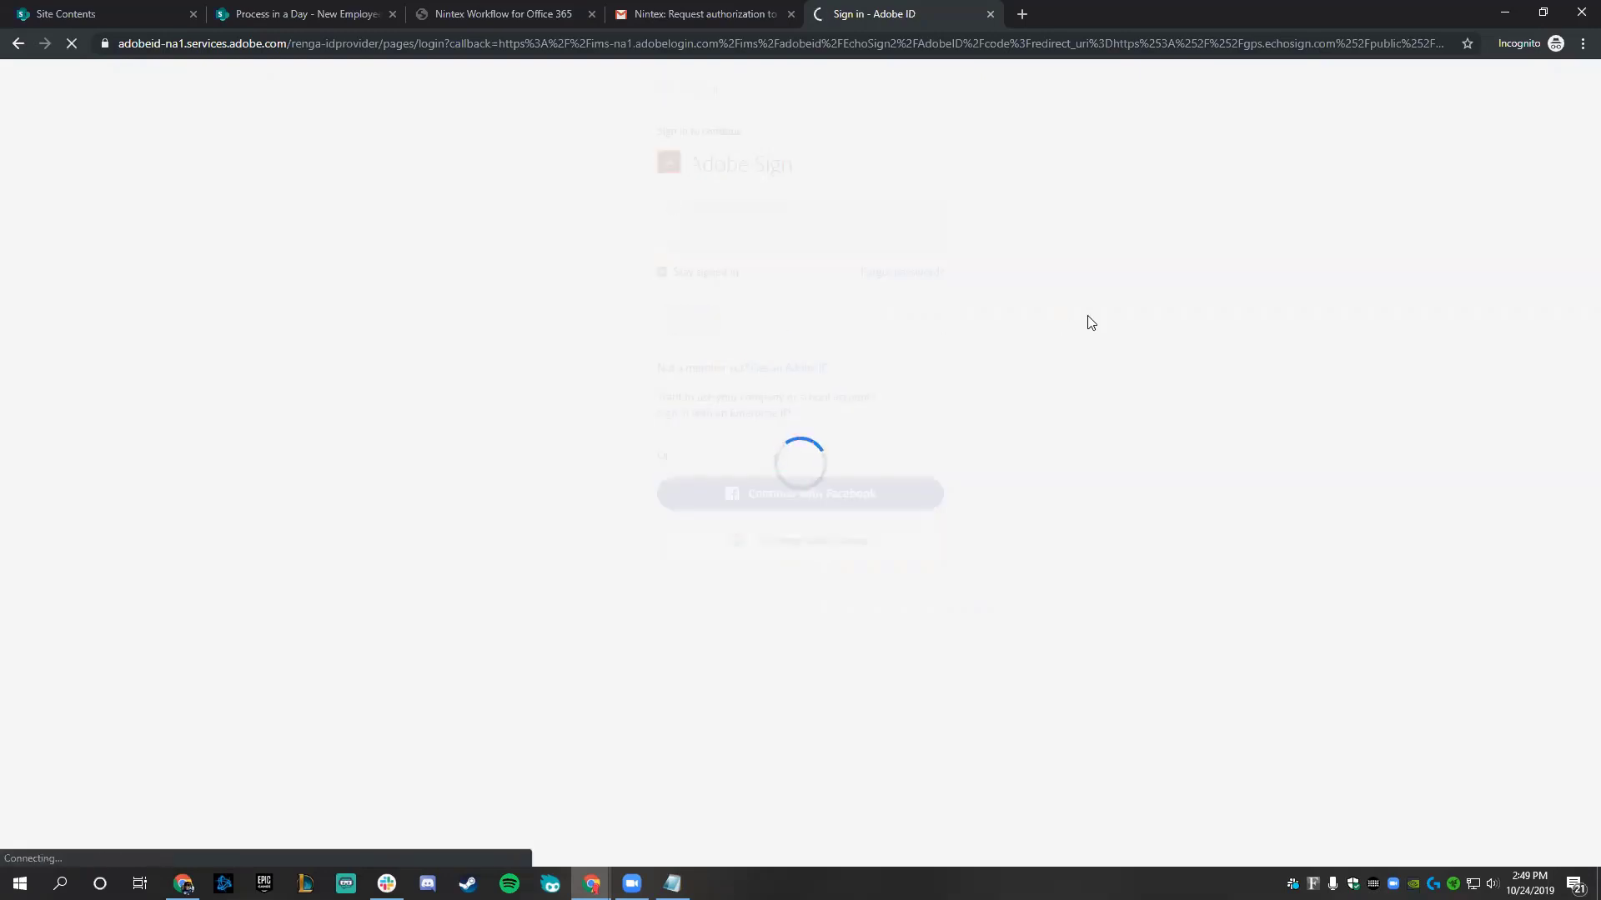